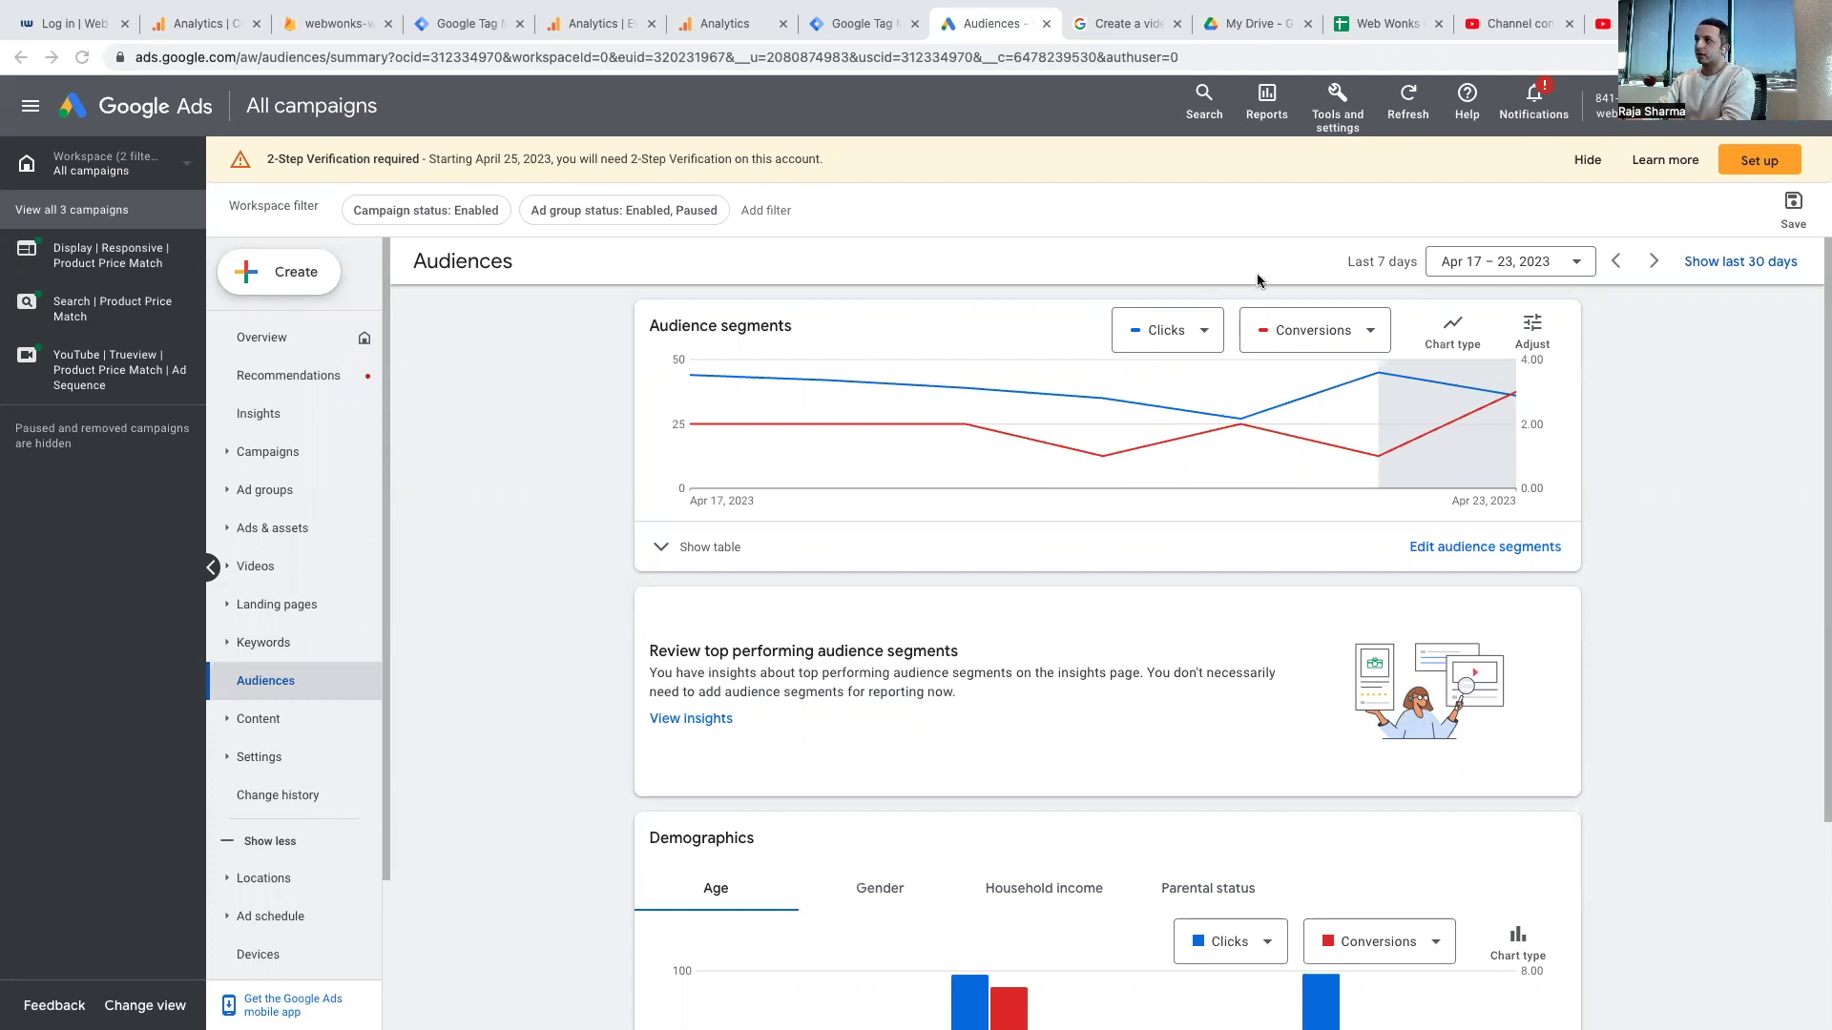
# - From Audience manager's Custom segments list, start a new custom segment and dismiss the survey popup
pyautogui.click(1342, 125)
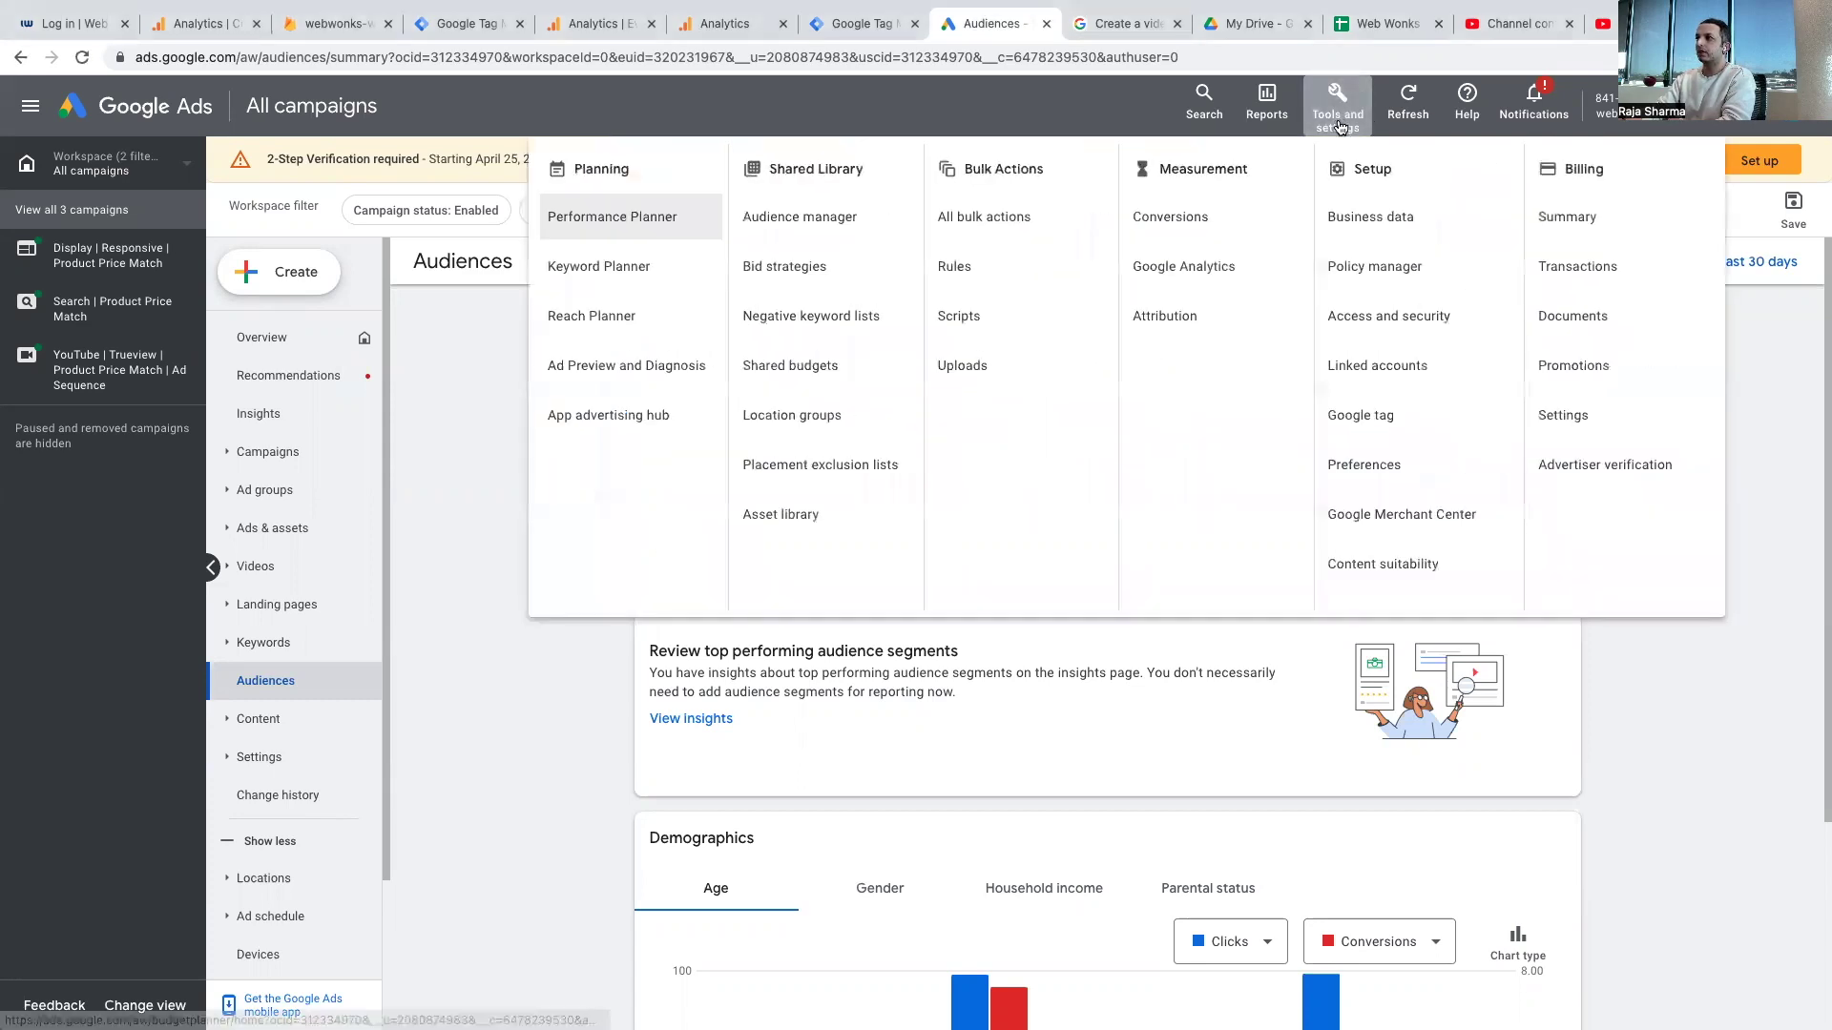
pyautogui.click(818, 227)
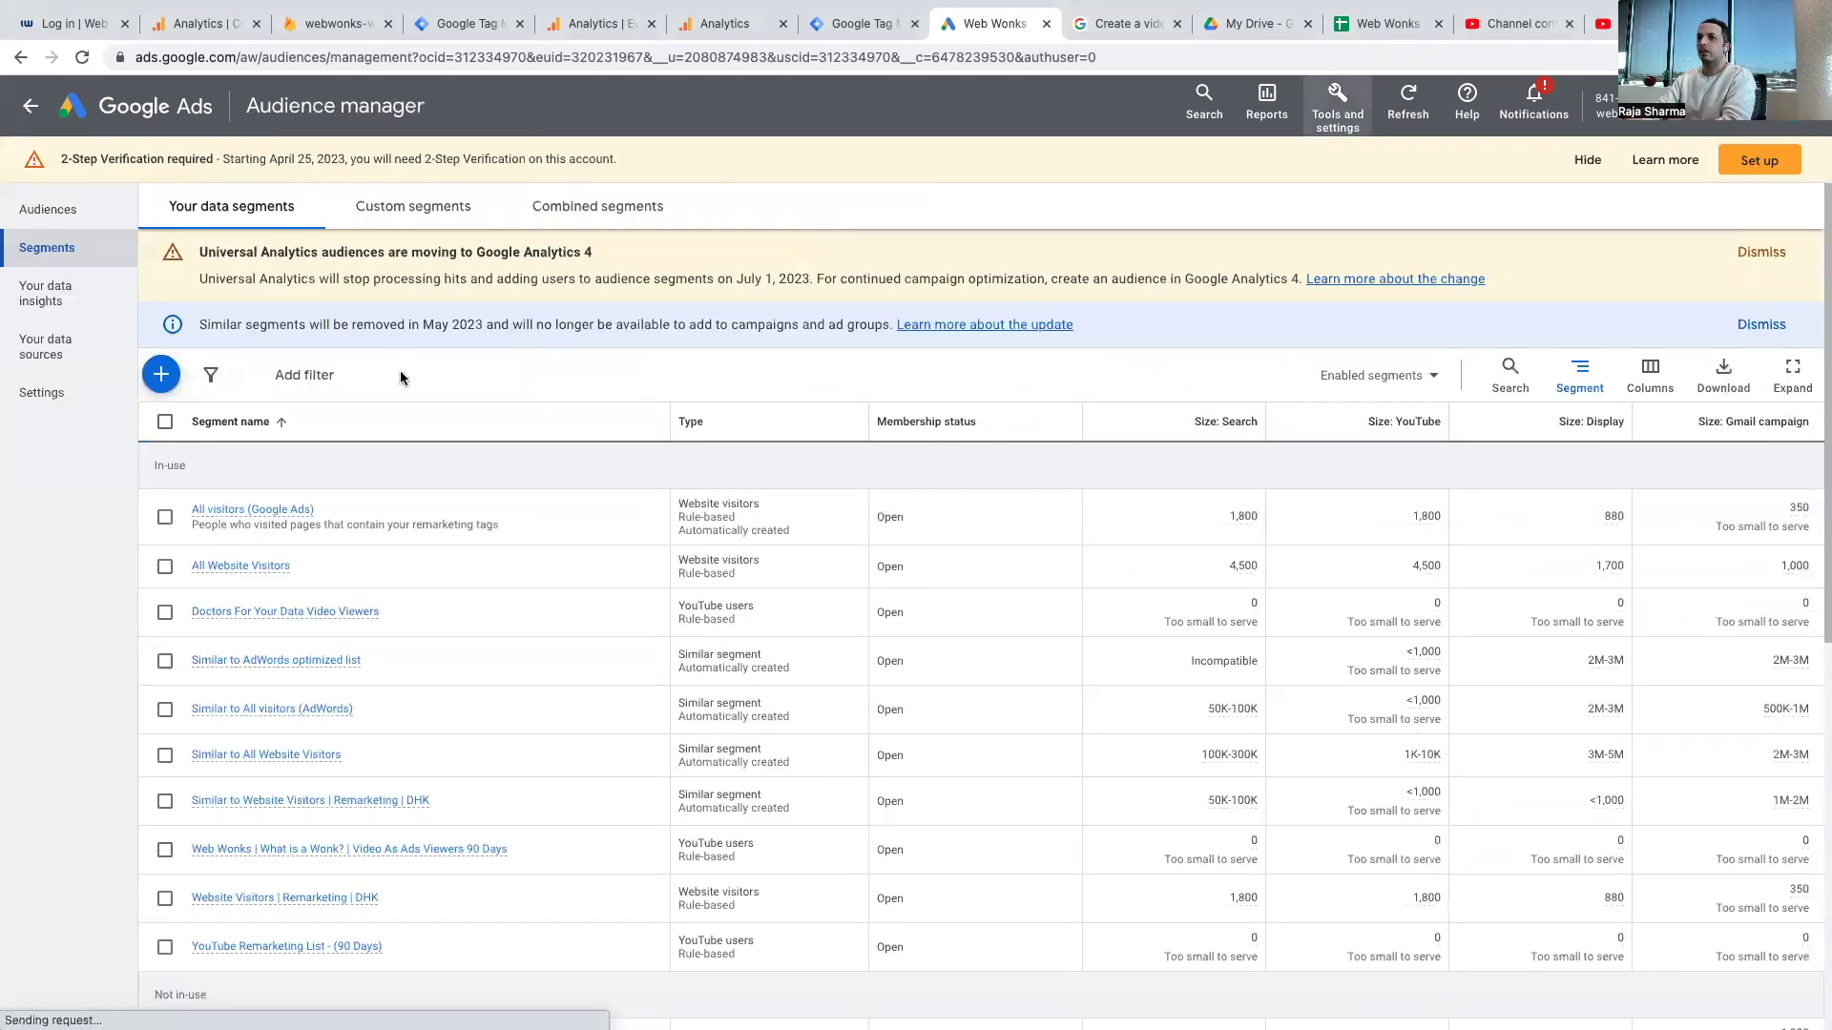
pyautogui.click(445, 218)
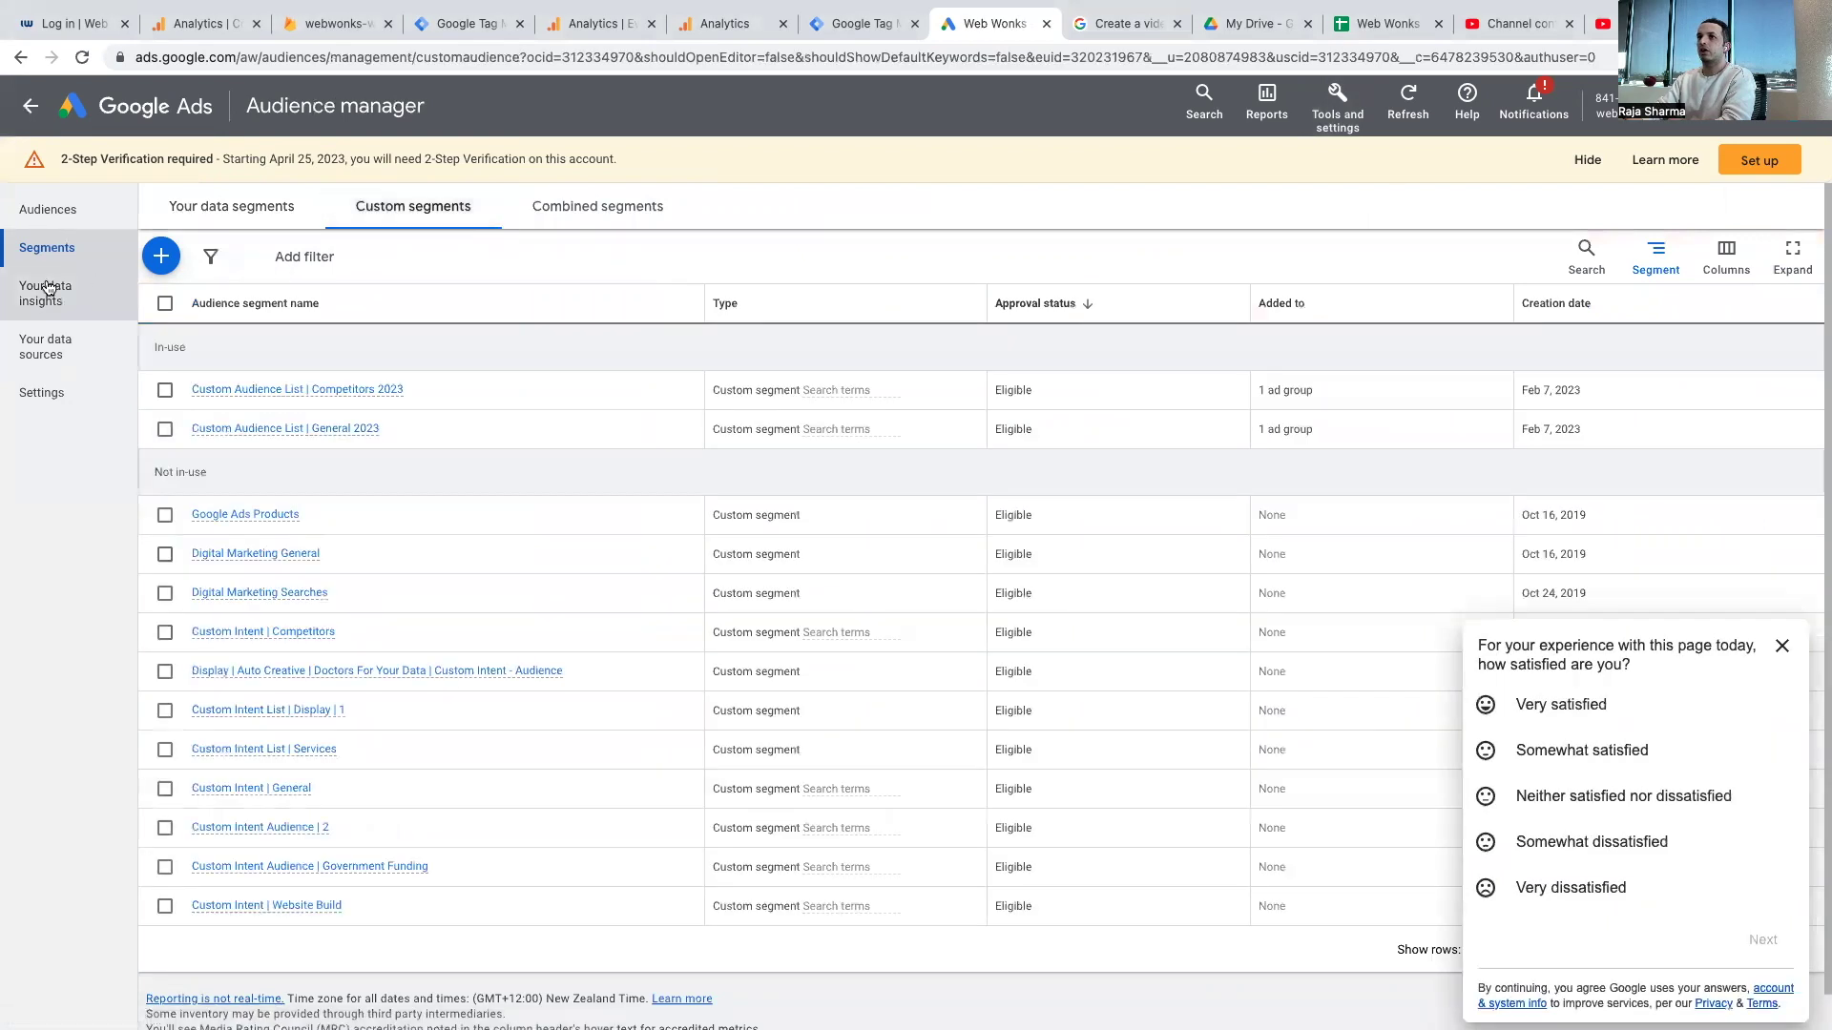
pyautogui.click(159, 260)
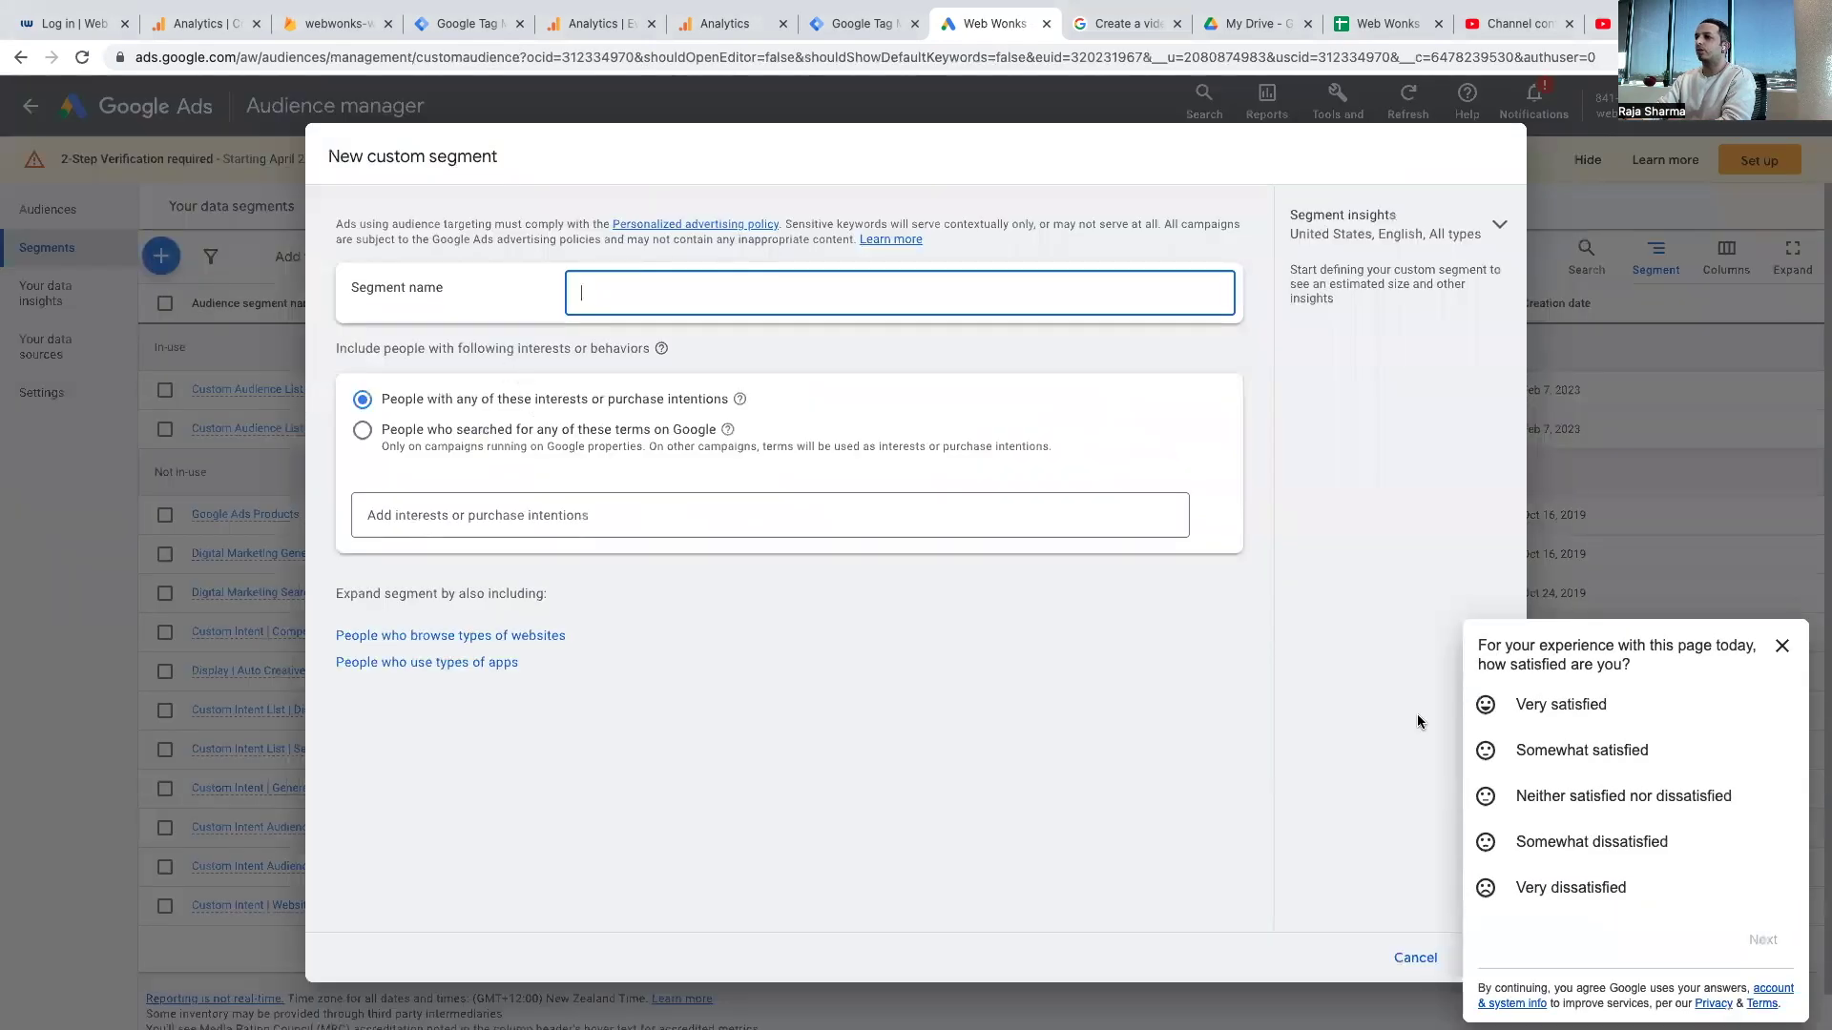
pyautogui.click(1778, 645)
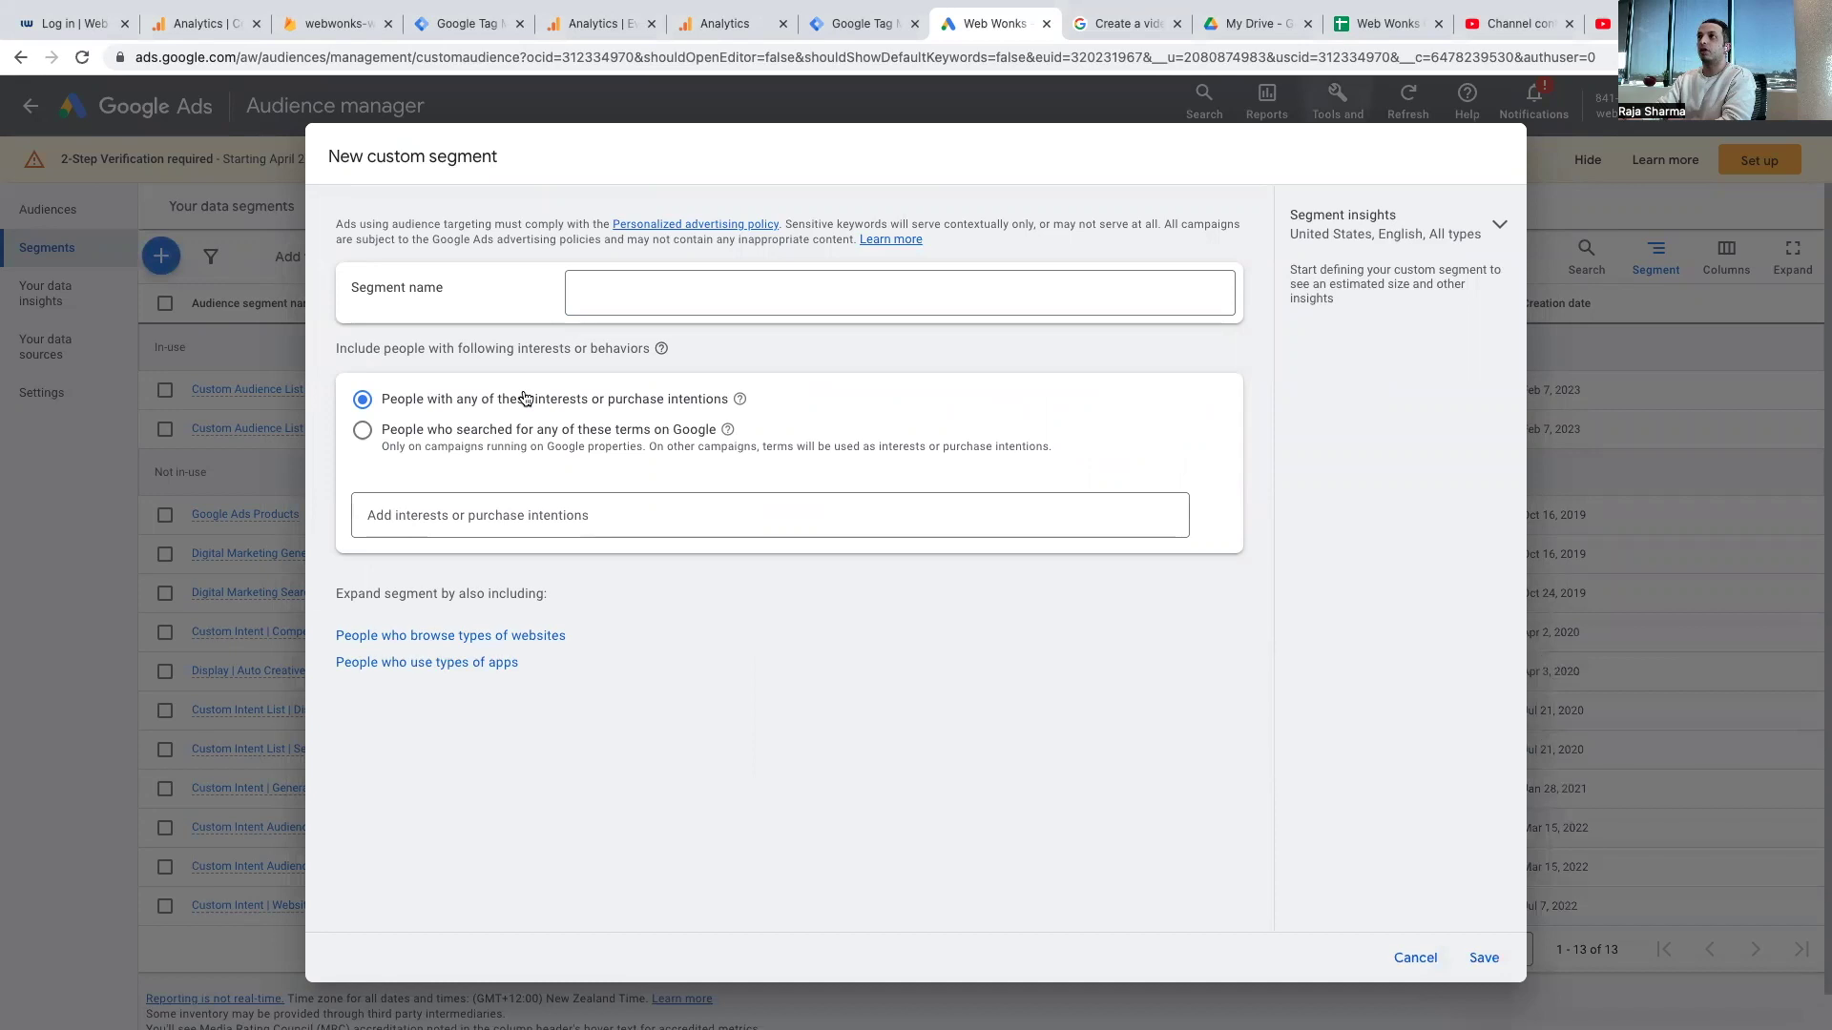
pyautogui.click(683, 291)
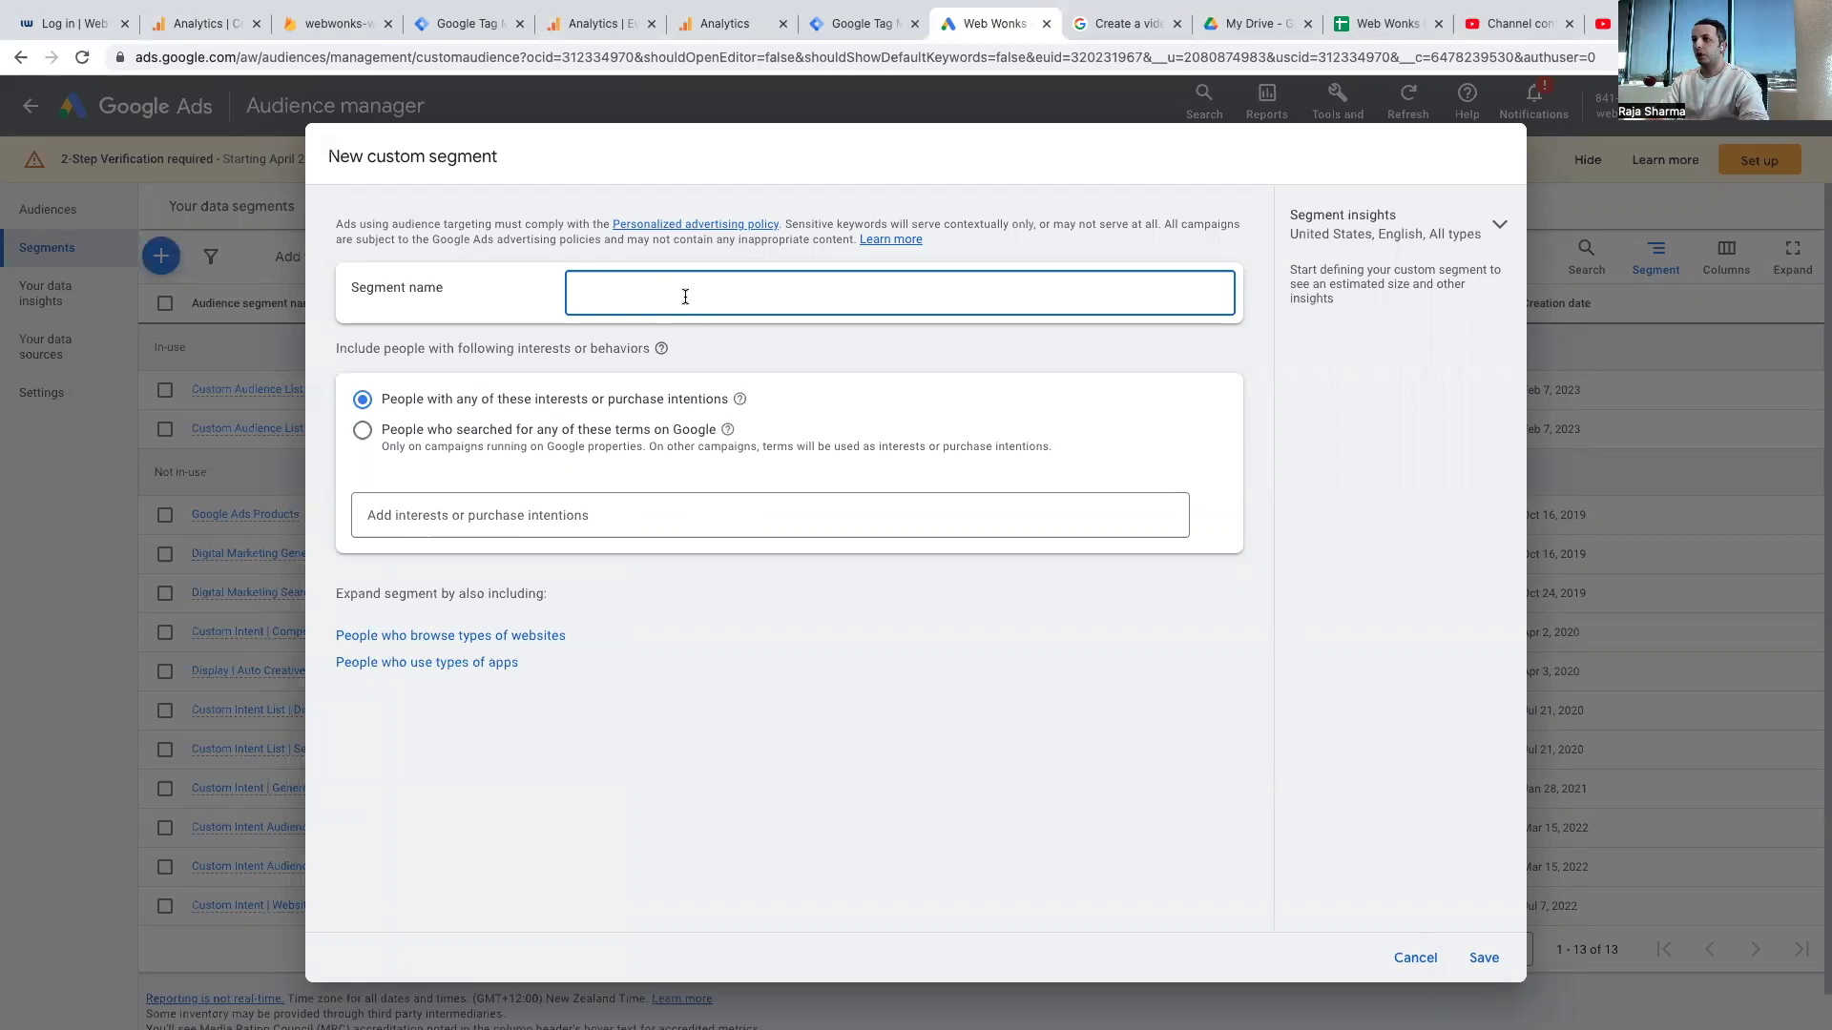
# - Name the segment 'Pet Foods - Custom Intent Audience' and choose 'People who searched for any of these terms on Google'
pyautogui.write('Pet Fo')
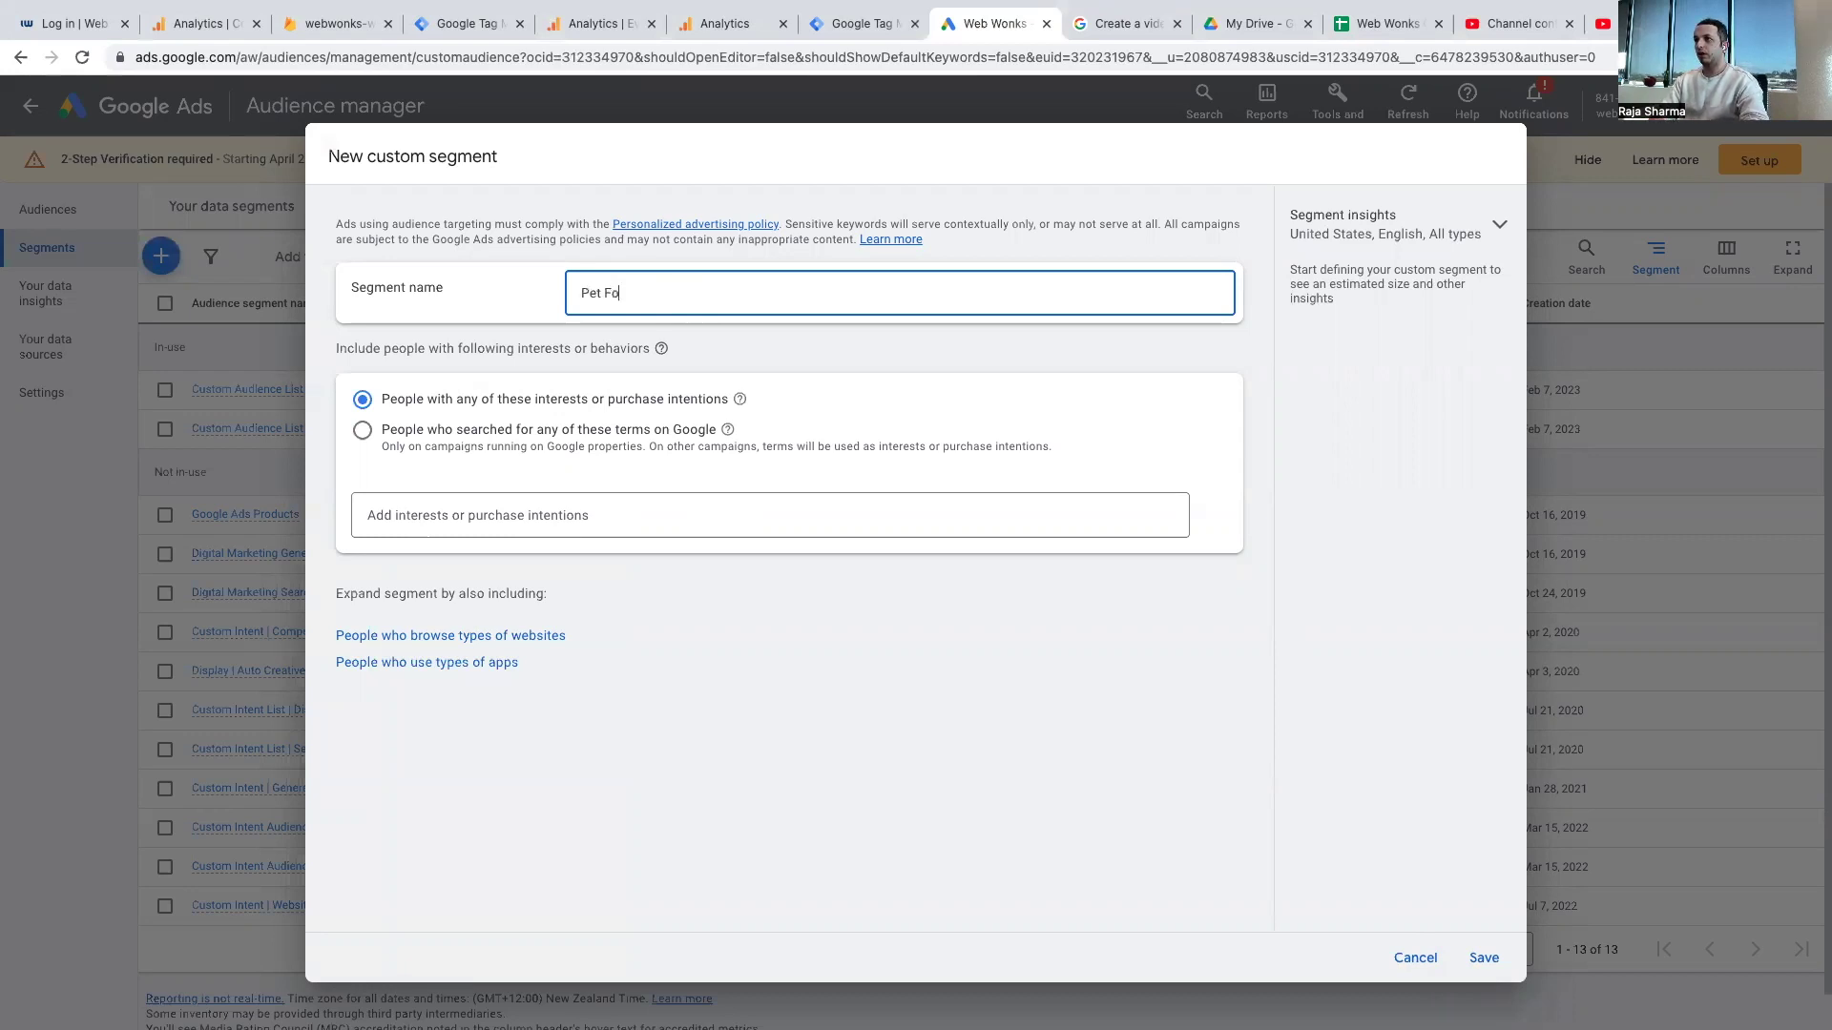
pyautogui.write('od - Custom Intent Audience')
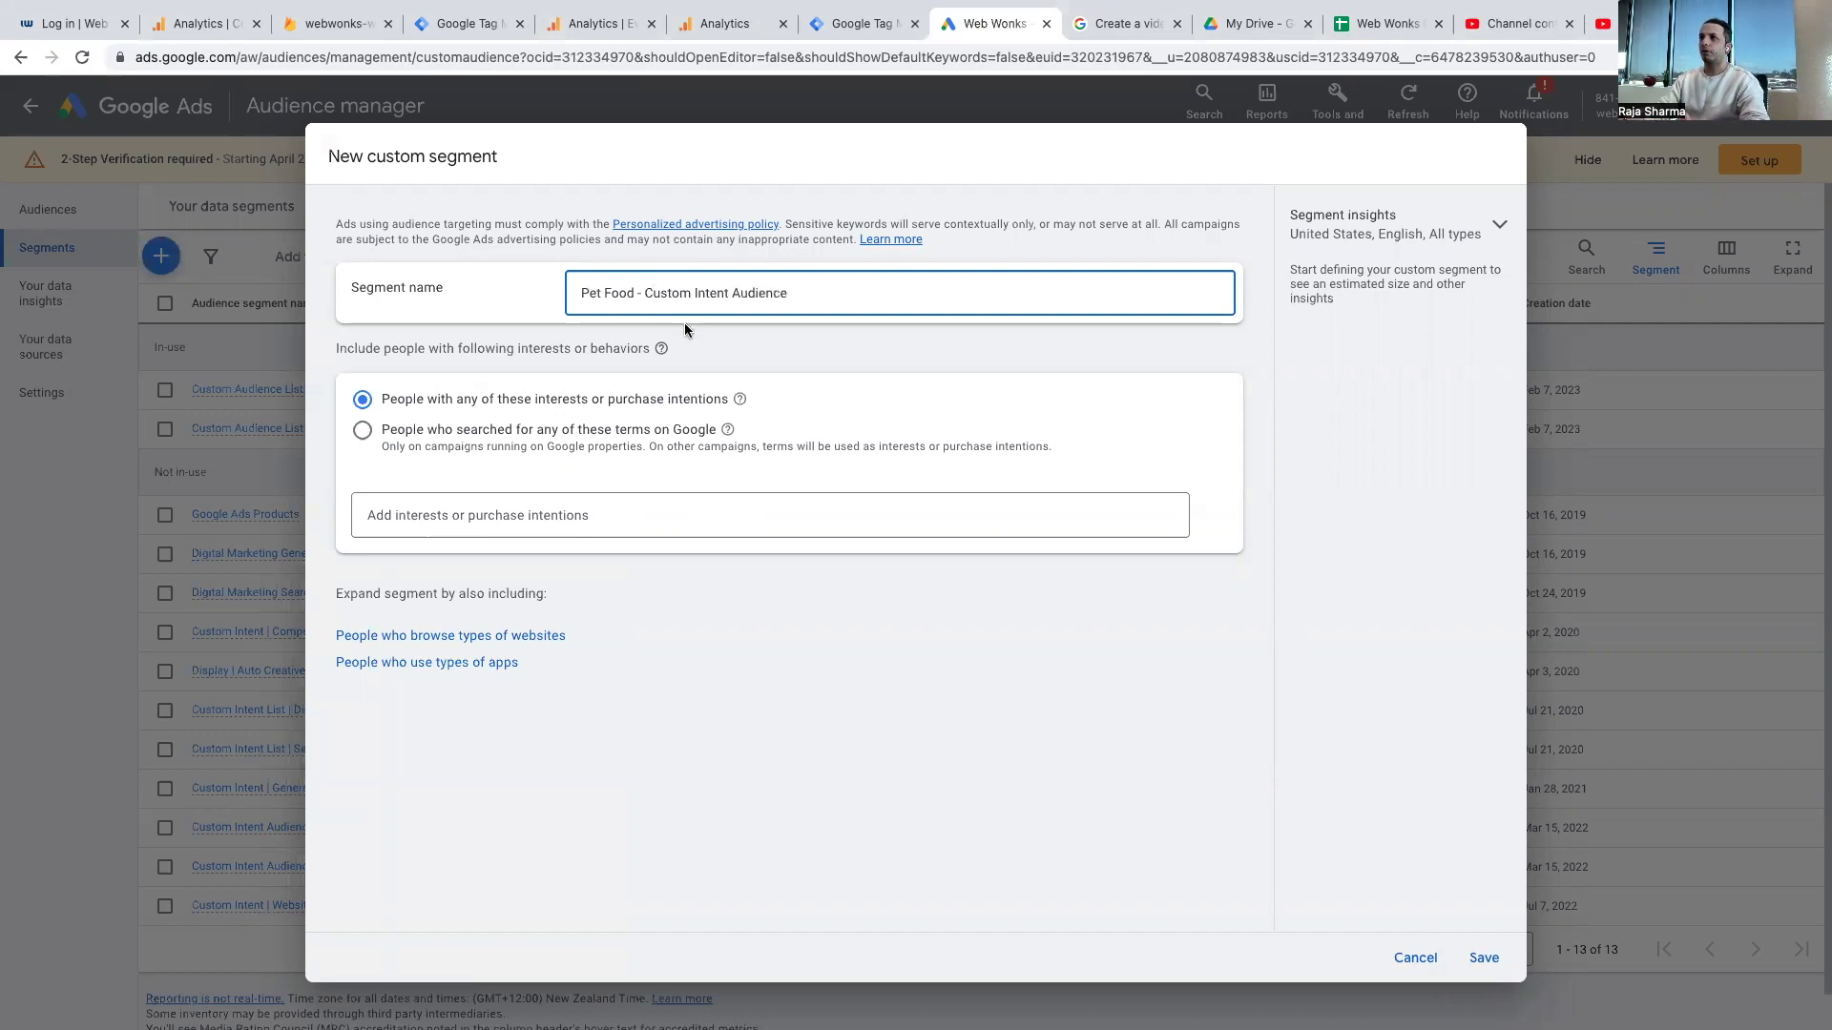
pyautogui.click(638, 295)
pyautogui.press('BackSpace')
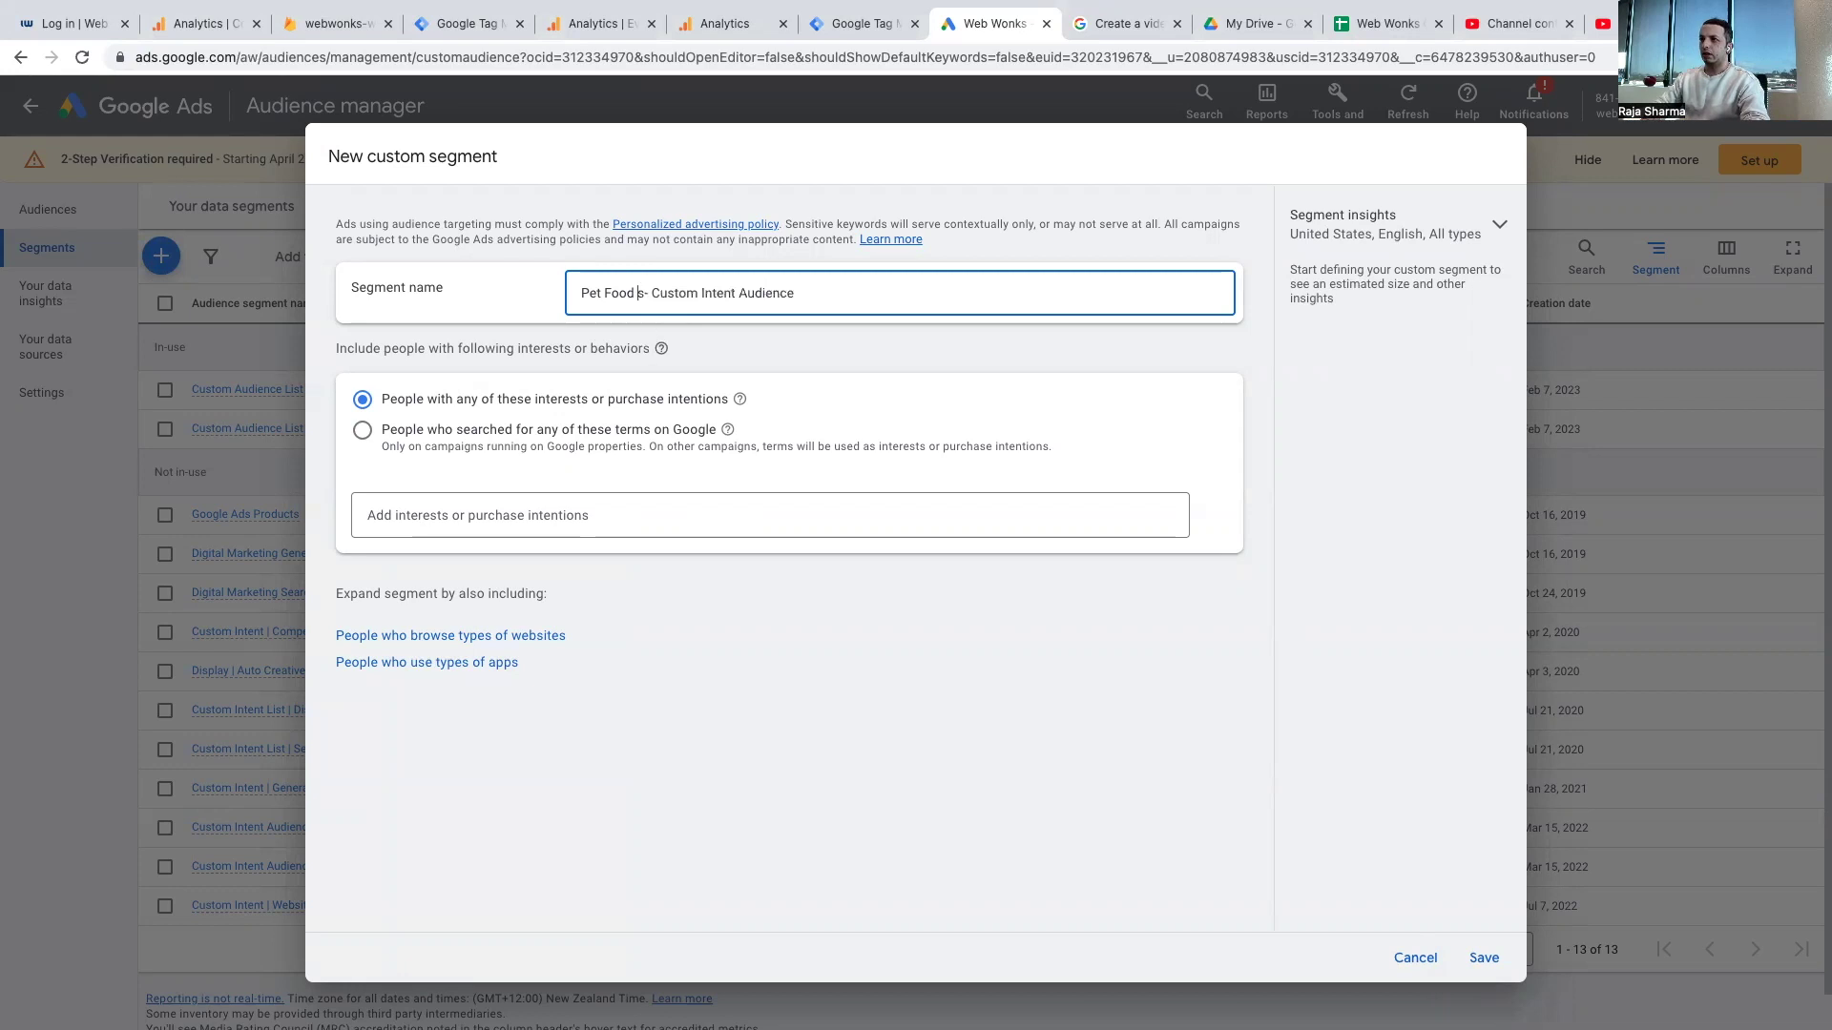
pyautogui.write('s')
pyautogui.click(645, 293)
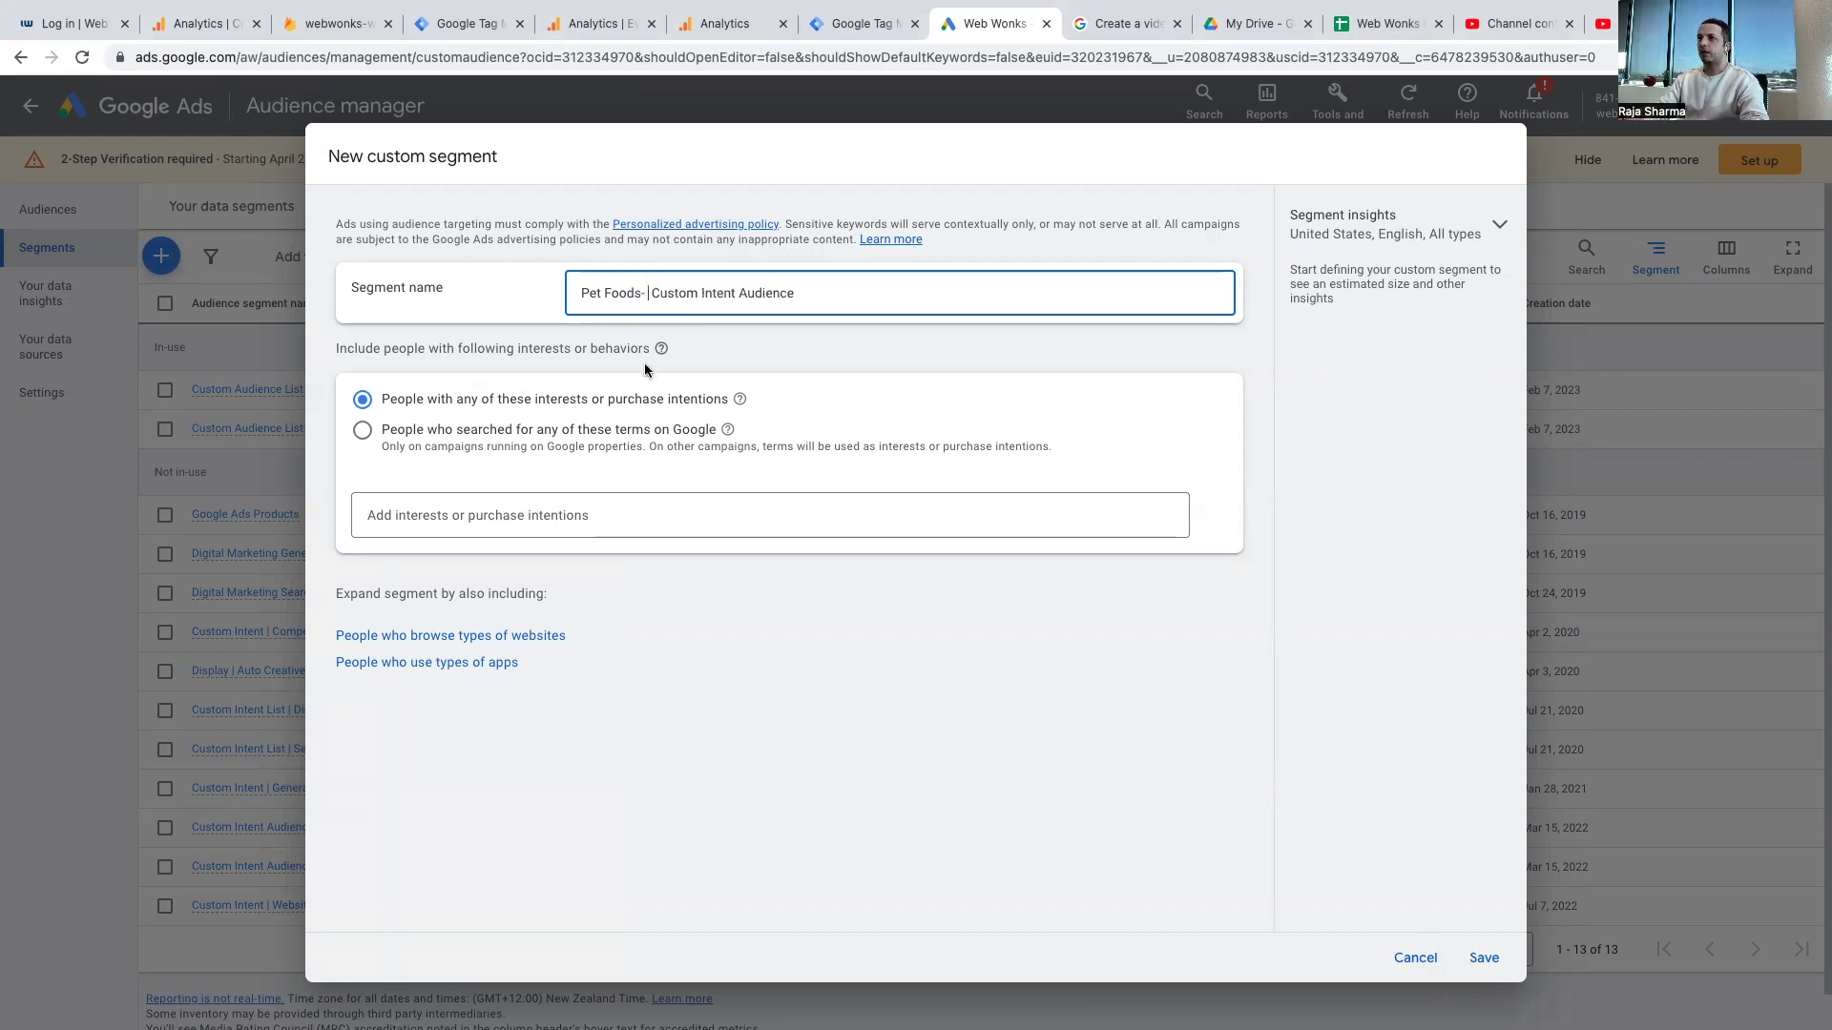
pyautogui.press('Left')
pyautogui.press('Left')
pyautogui.press('Right')
pyautogui.press('Right')
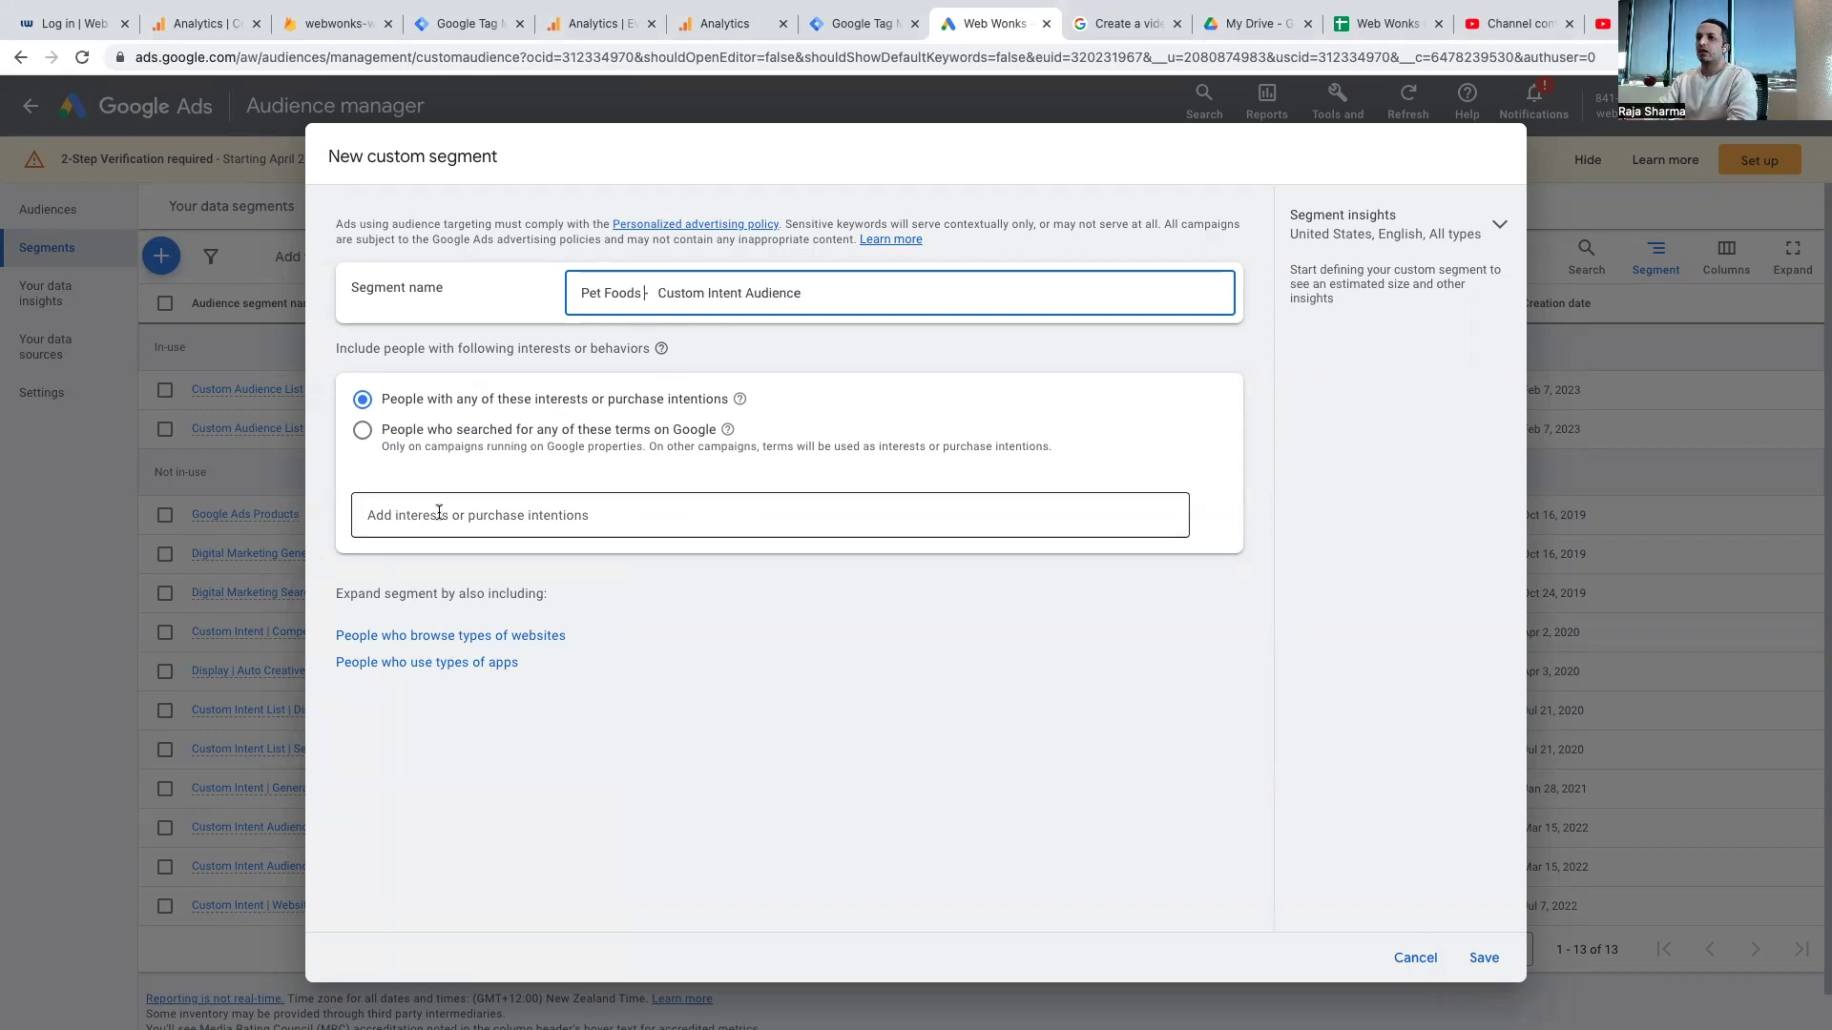
pyautogui.click(454, 452)
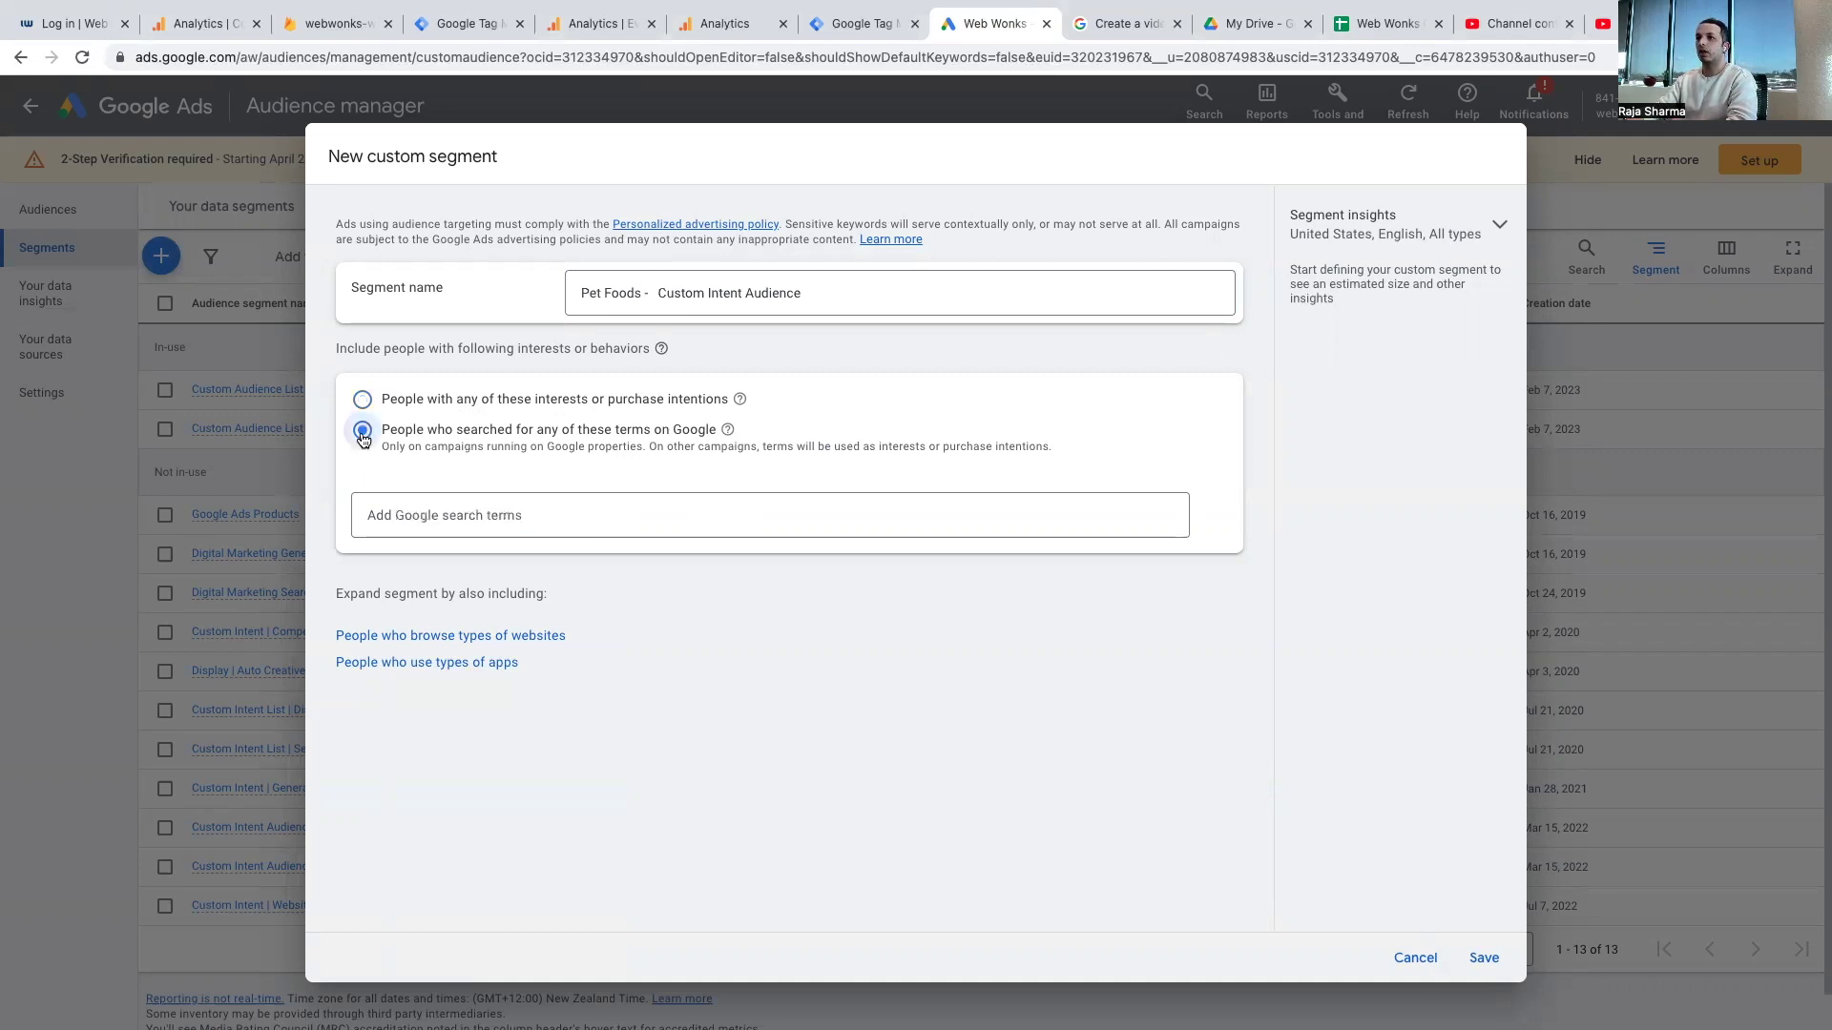
# - Enter the search terms pet foods, dog food, cat foods and healthy pet foods
pyautogui.click(460, 517)
pyautogui.write('pe')
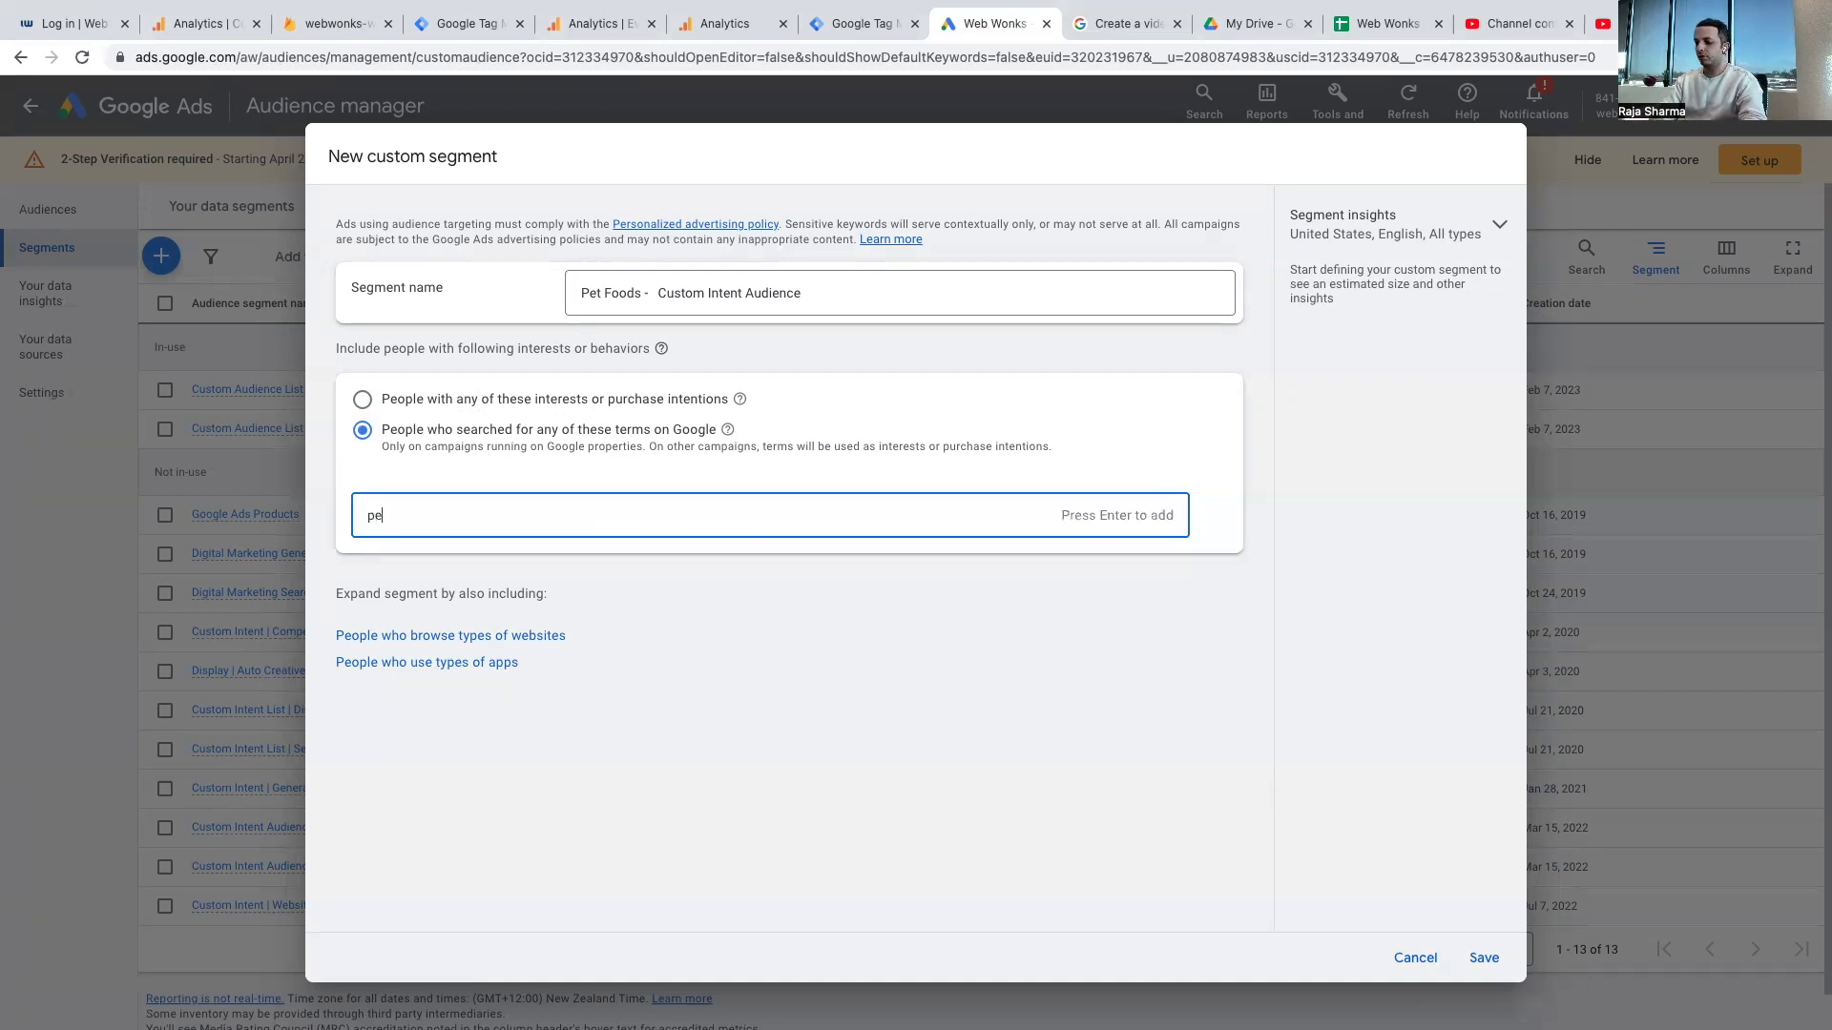
pyautogui.write('t foods')
pyautogui.press('Return')
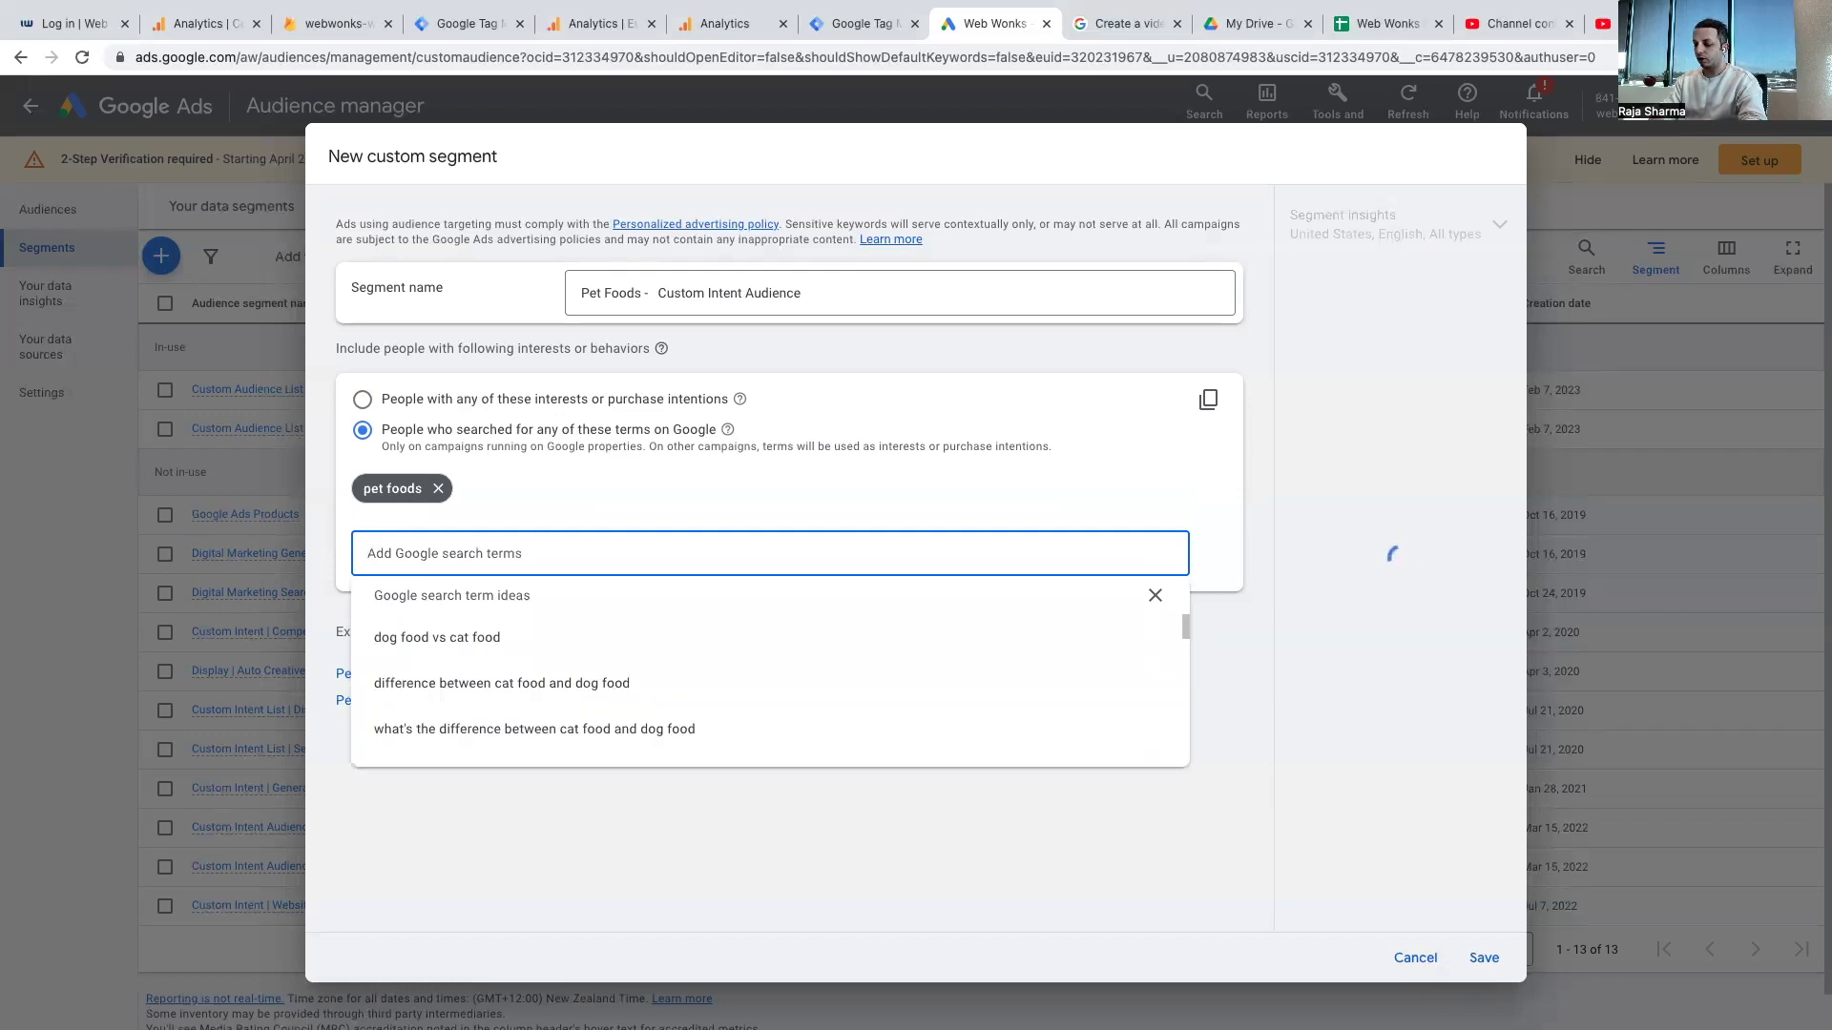
pyautogui.write('dog foo')
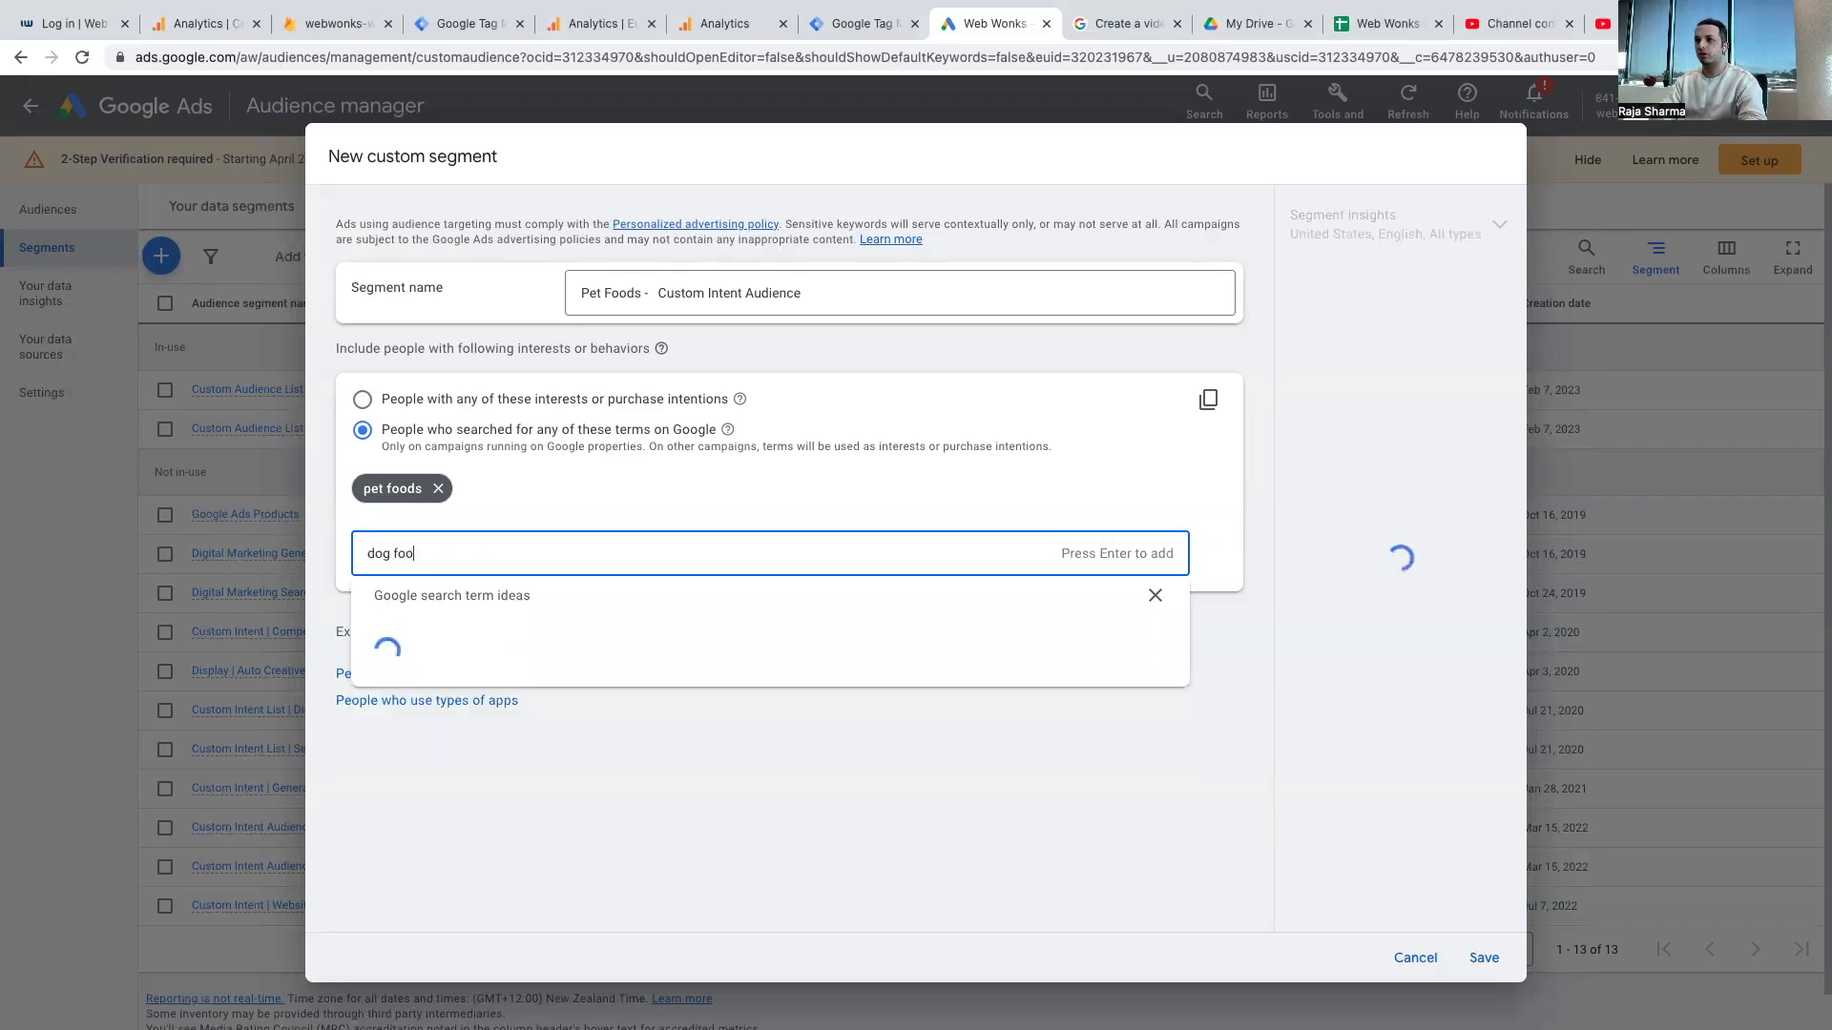
pyautogui.write('d')
pyautogui.press('Return')
pyautogui.write('cat f')
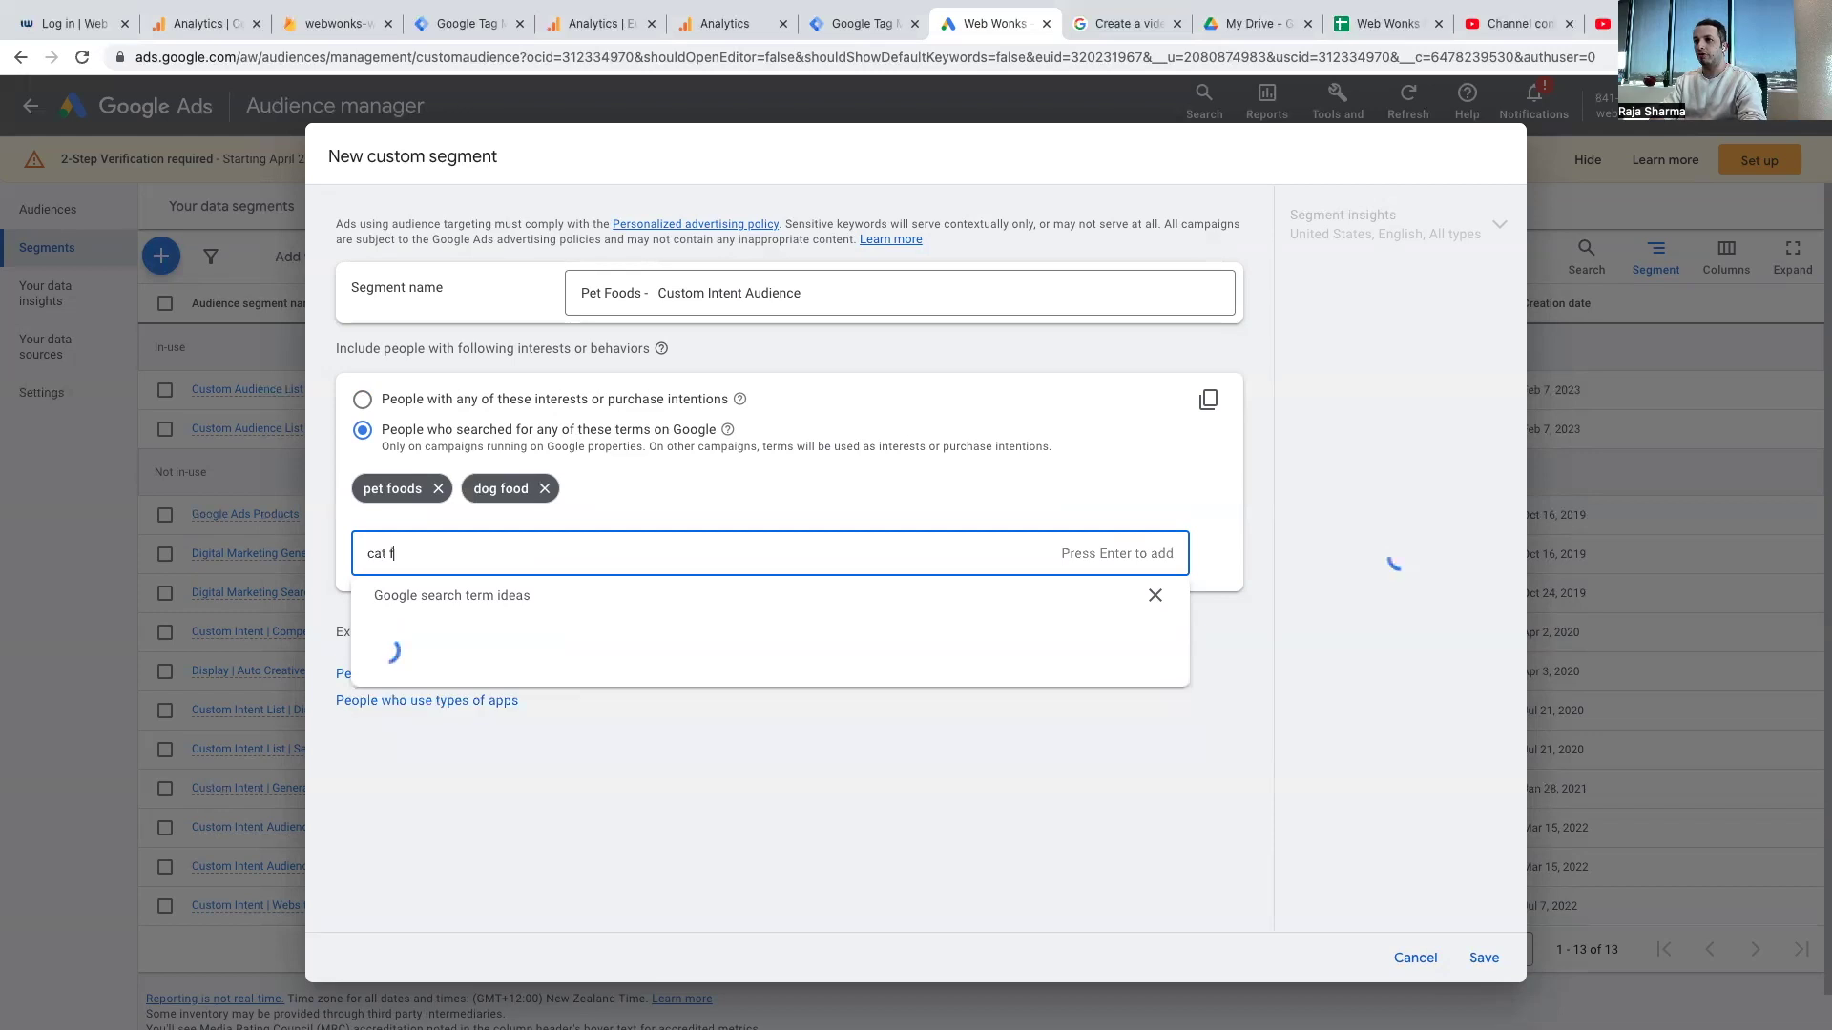
pyautogui.write('oods')
pyautogui.press('Return')
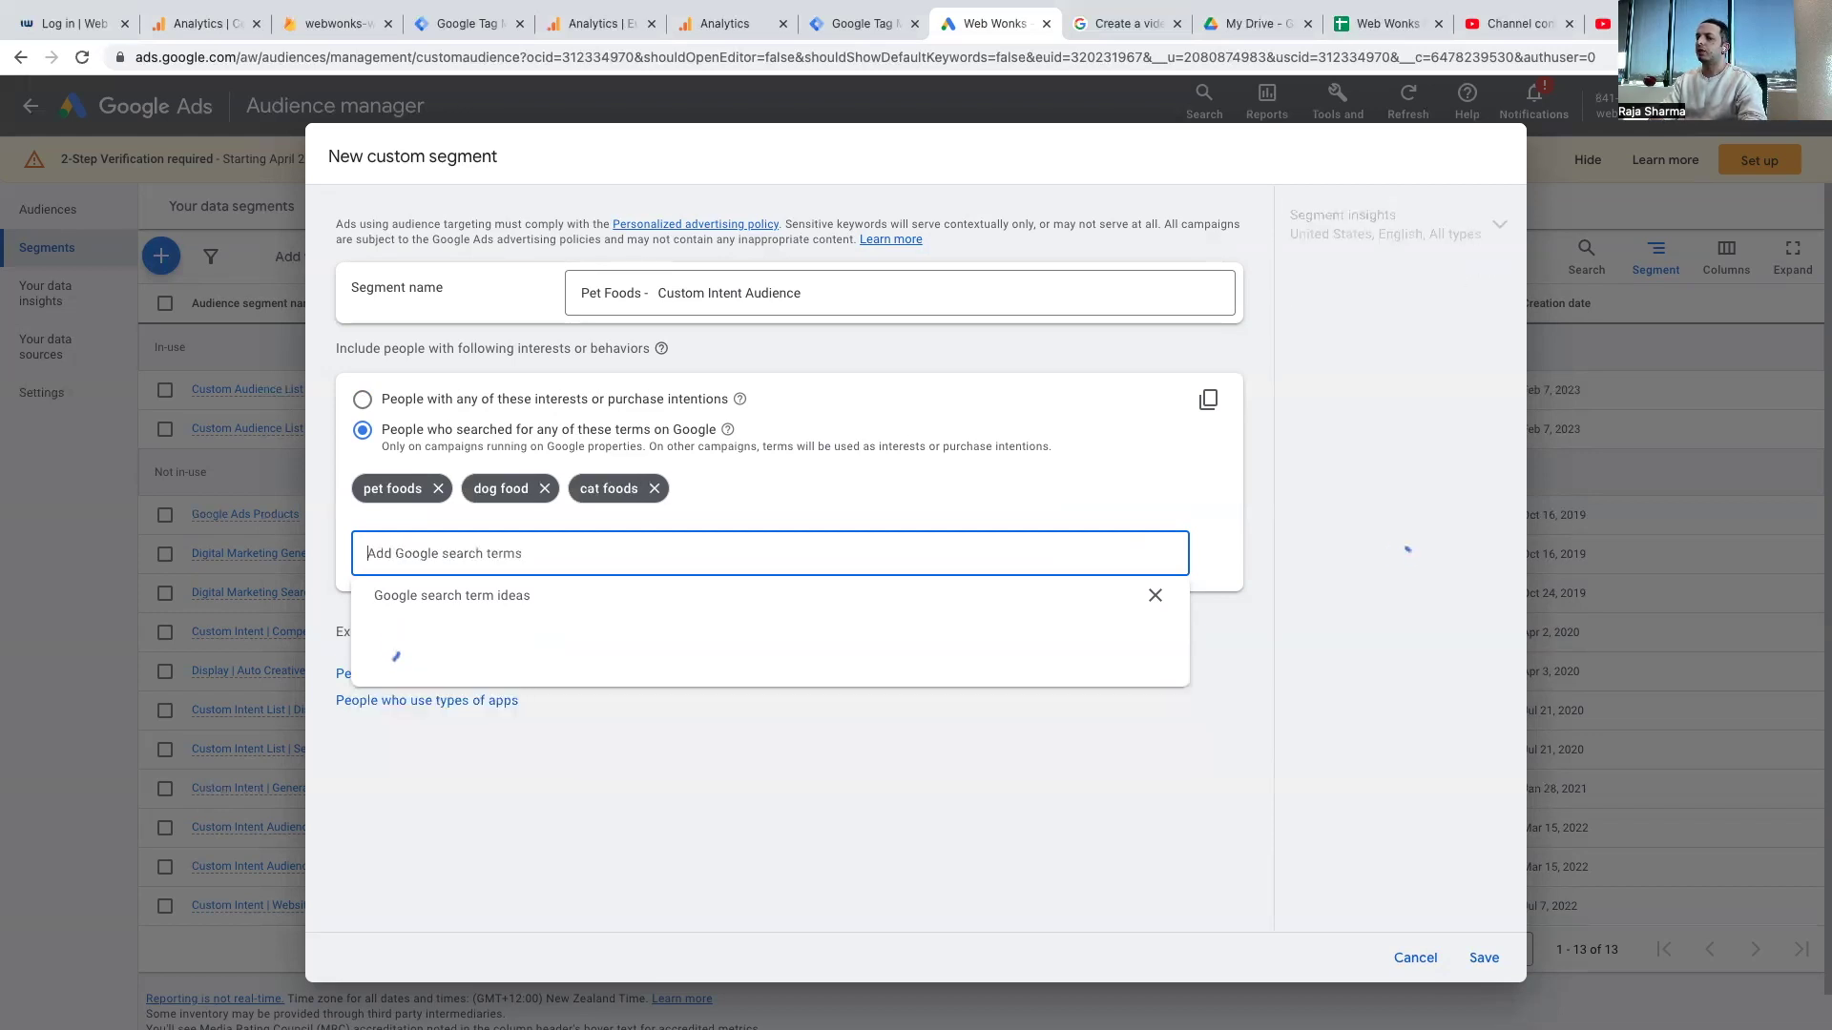
pyautogui.write('health')
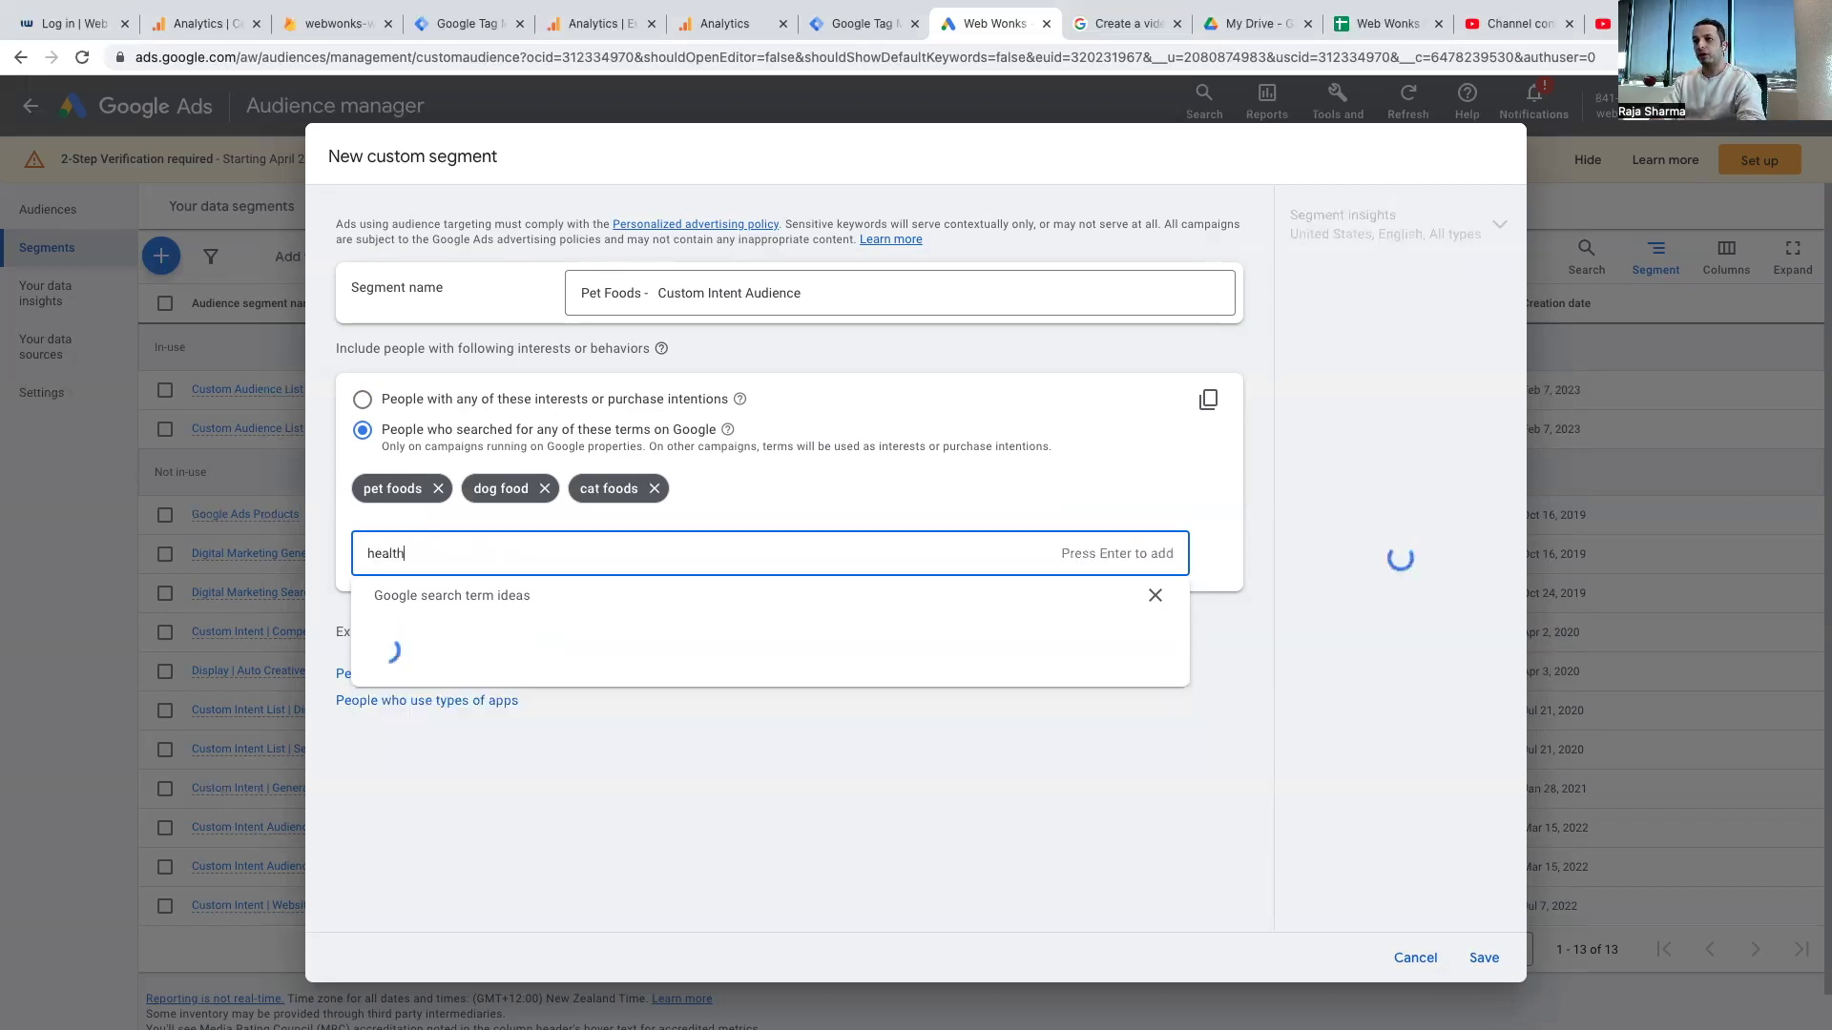
pyautogui.write('y pet foo')
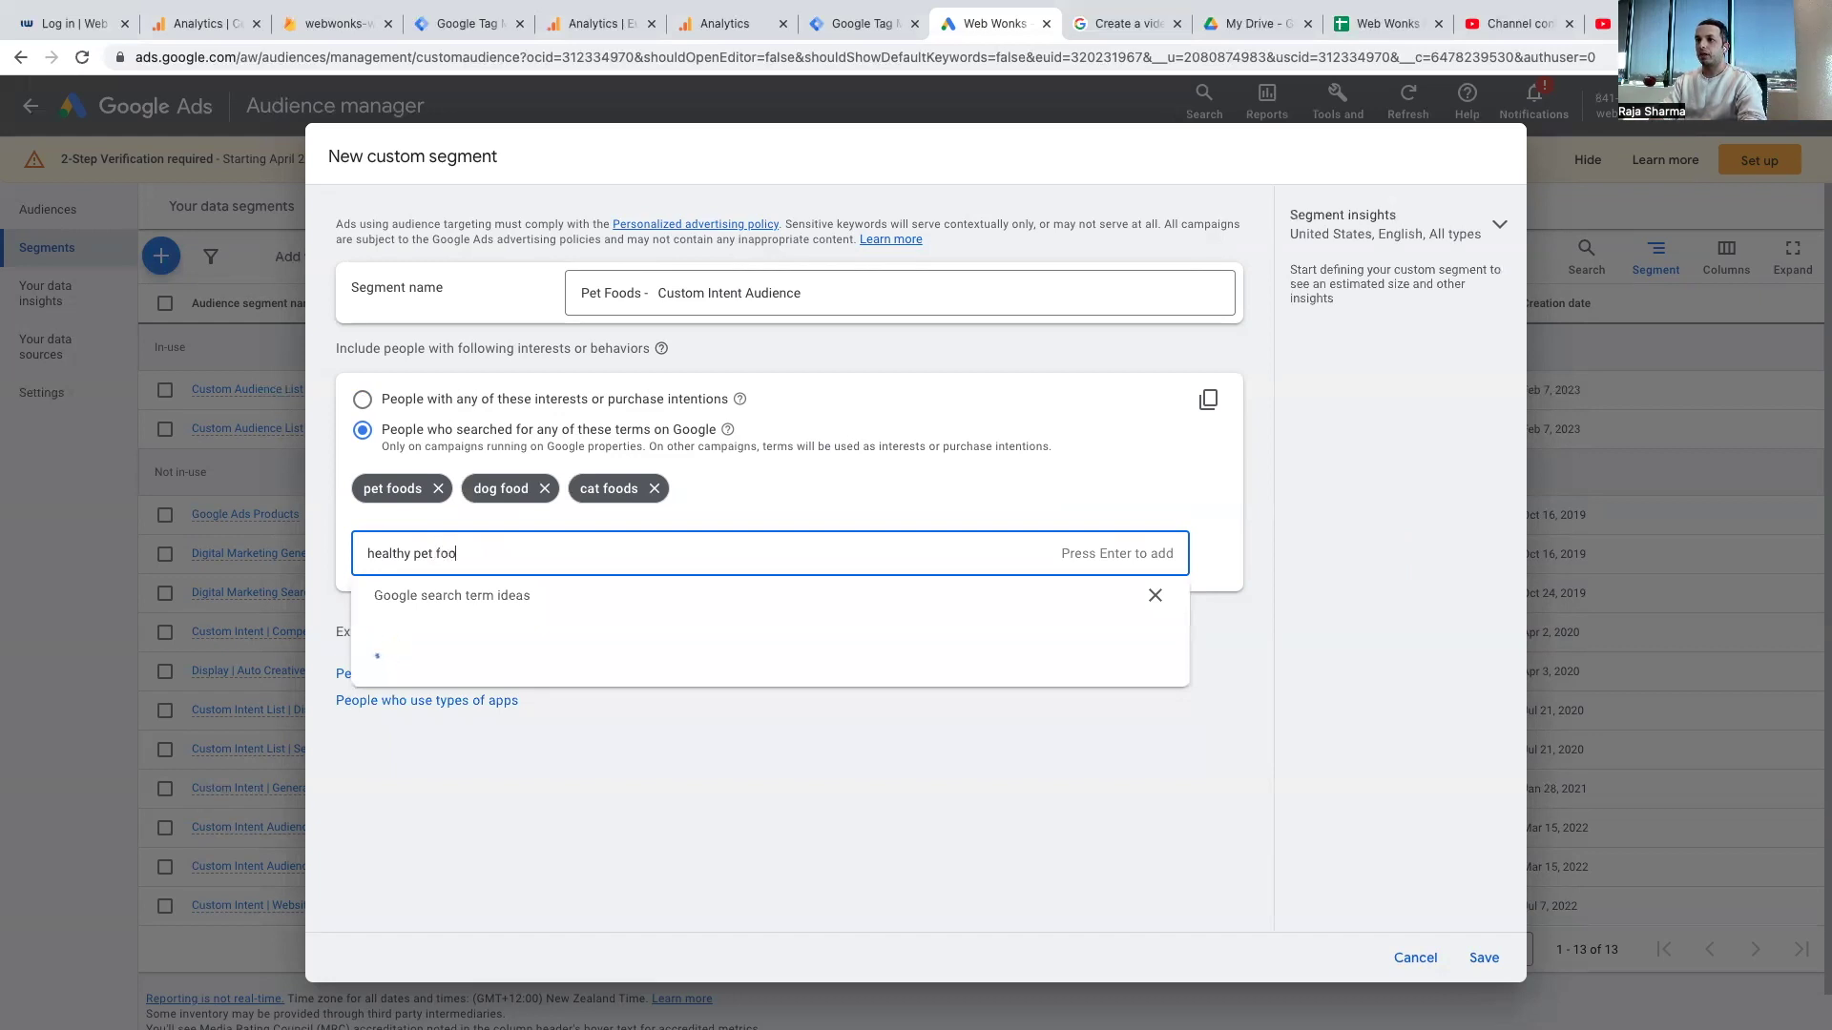
pyautogui.write('ds')
pyautogui.press('Return')
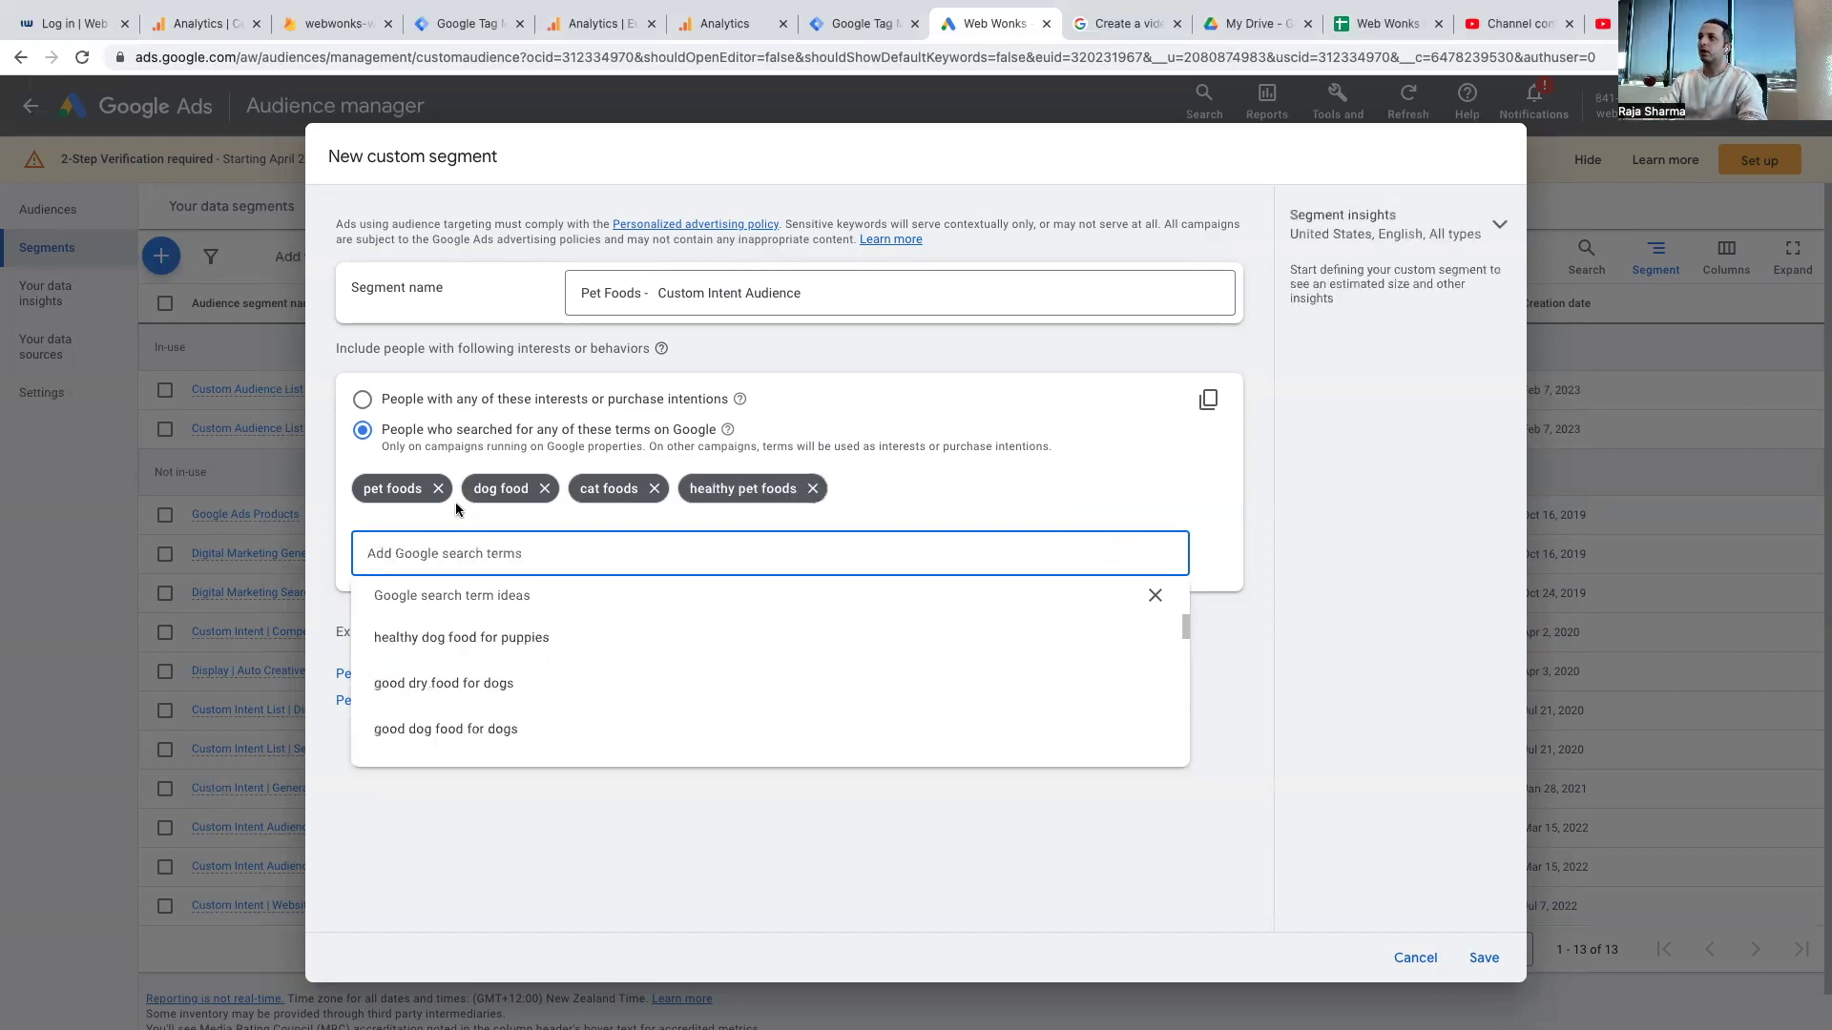
pyautogui.click(988, 780)
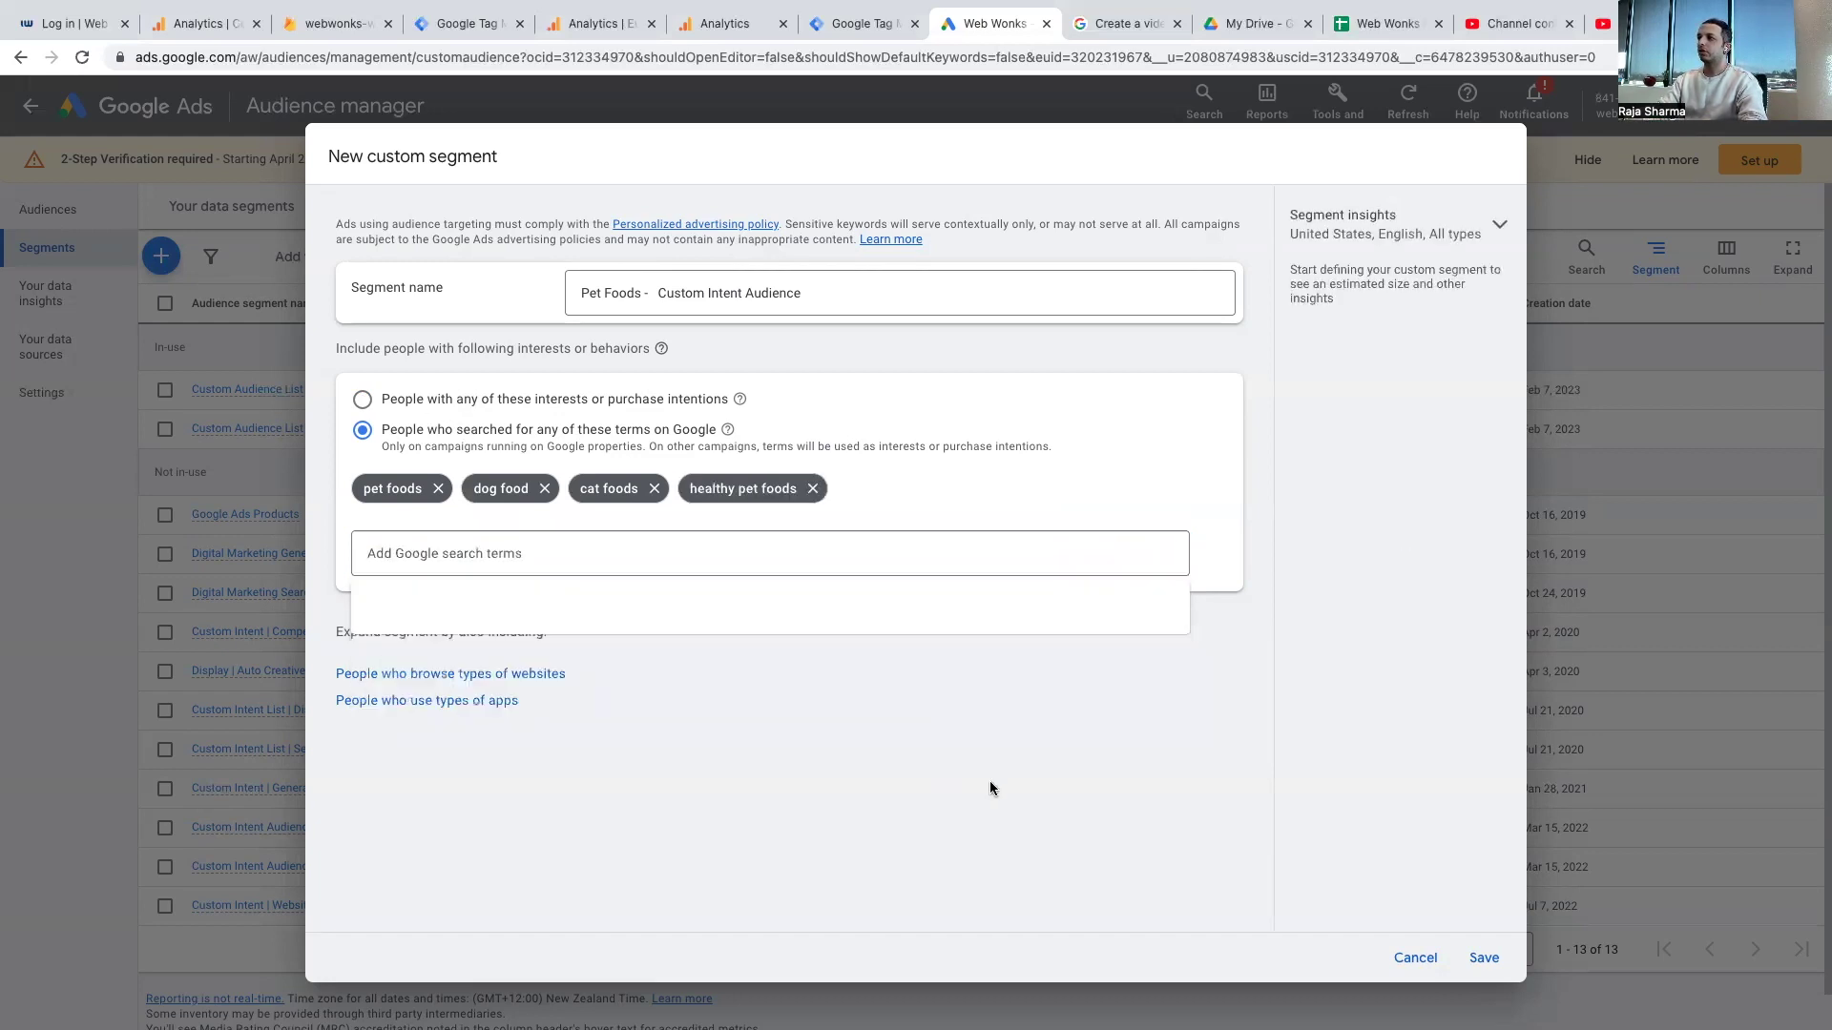
# - Change the segment insights country from United States to New Zealand
pyautogui.click(1476, 247)
pyautogui.click(1401, 272)
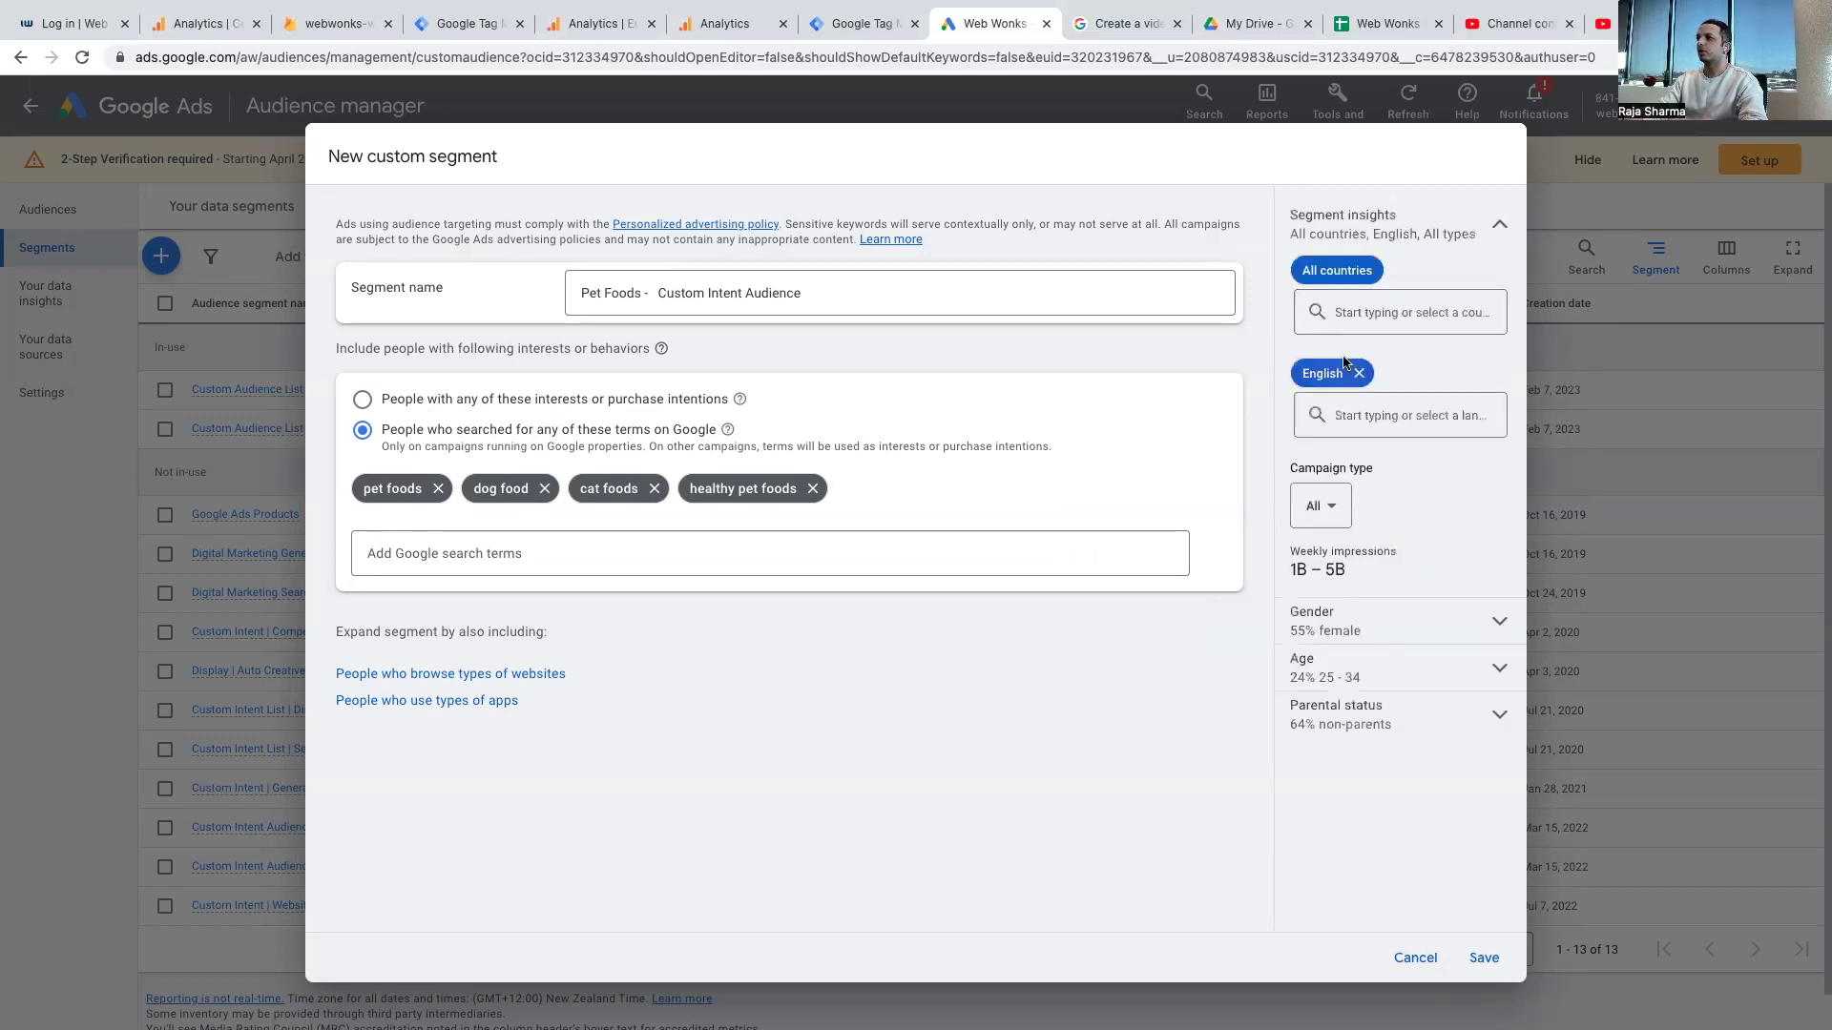
pyautogui.click(1341, 323)
pyautogui.write('New')
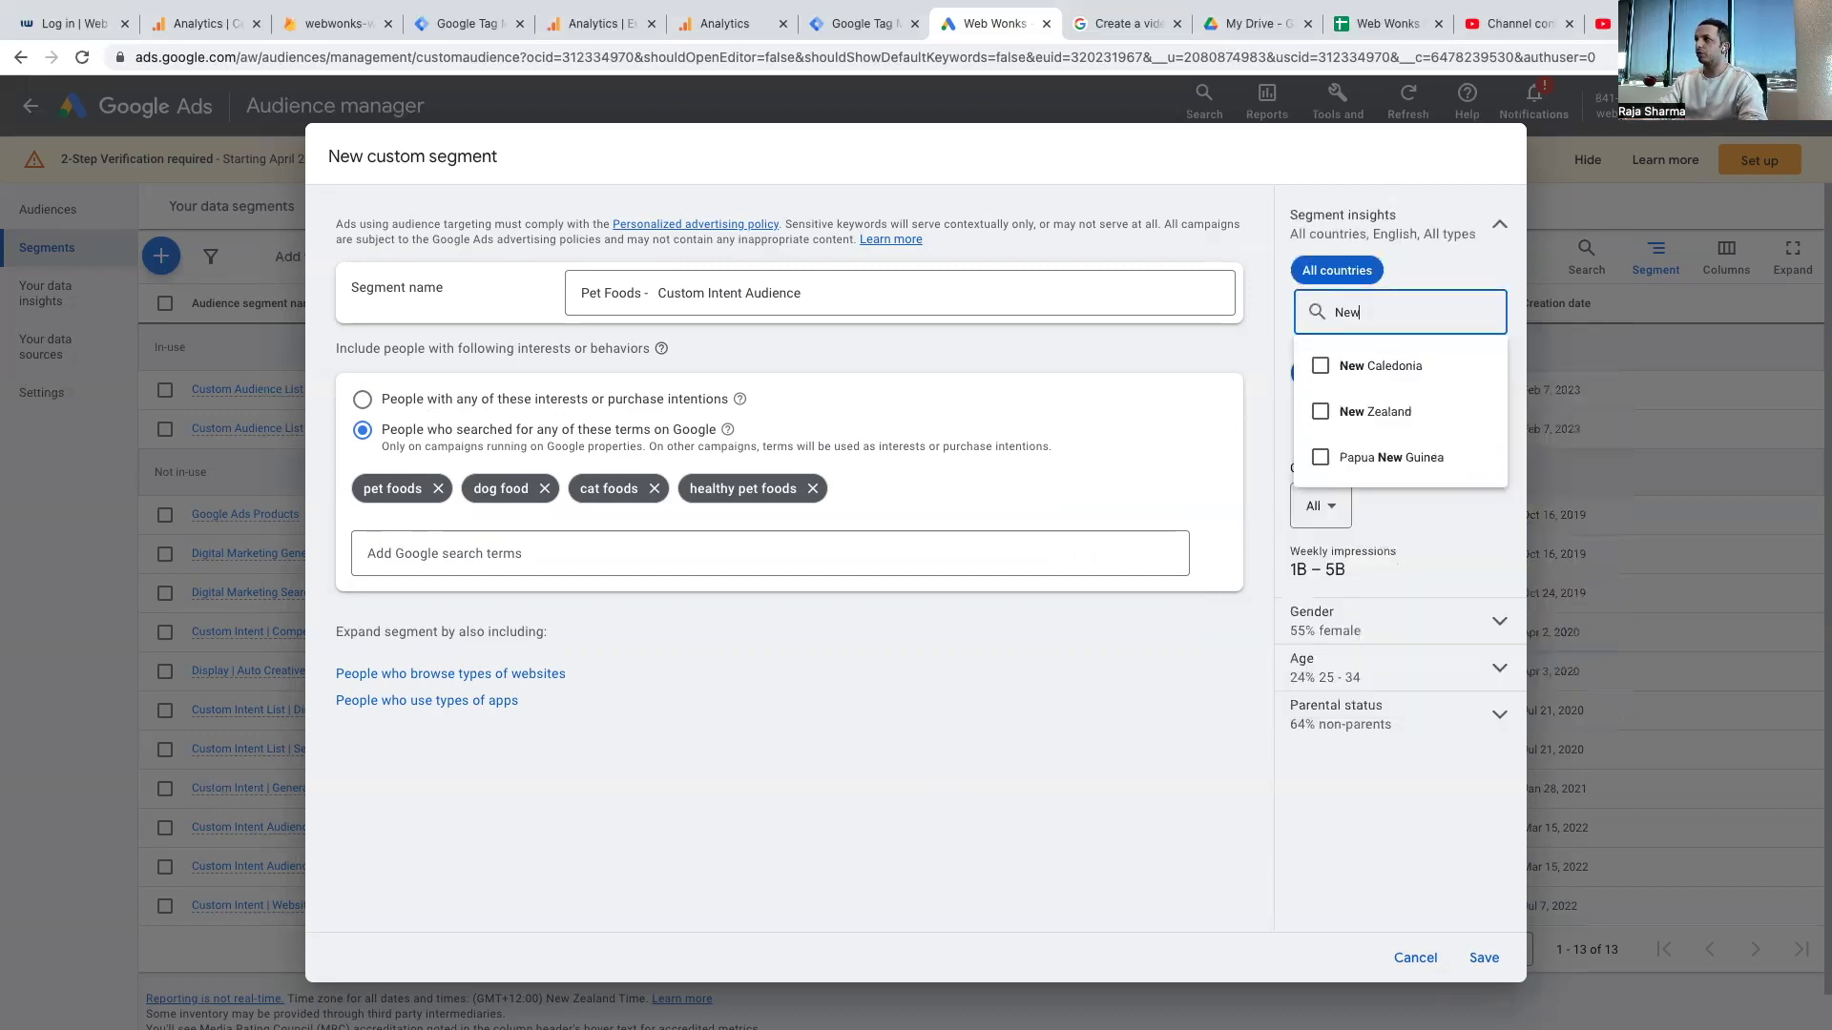
pyautogui.click(1364, 412)
pyautogui.click(1440, 248)
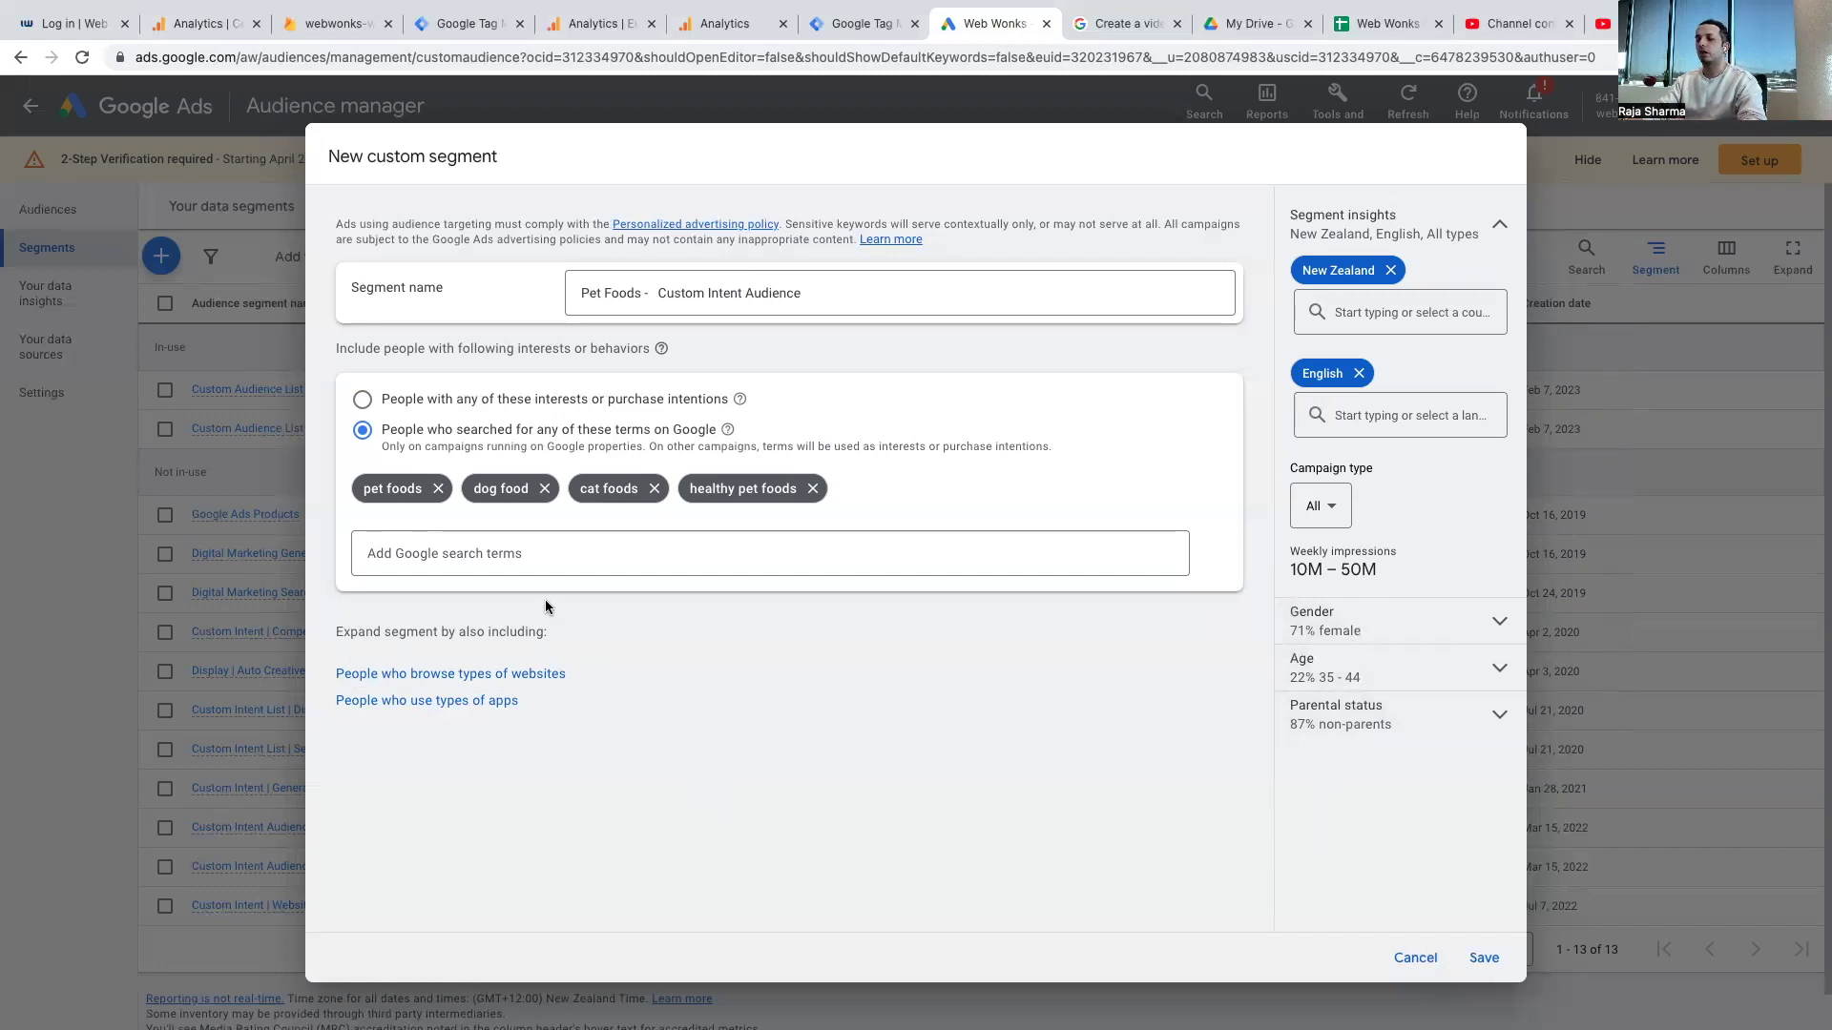
pyautogui.click(498, 551)
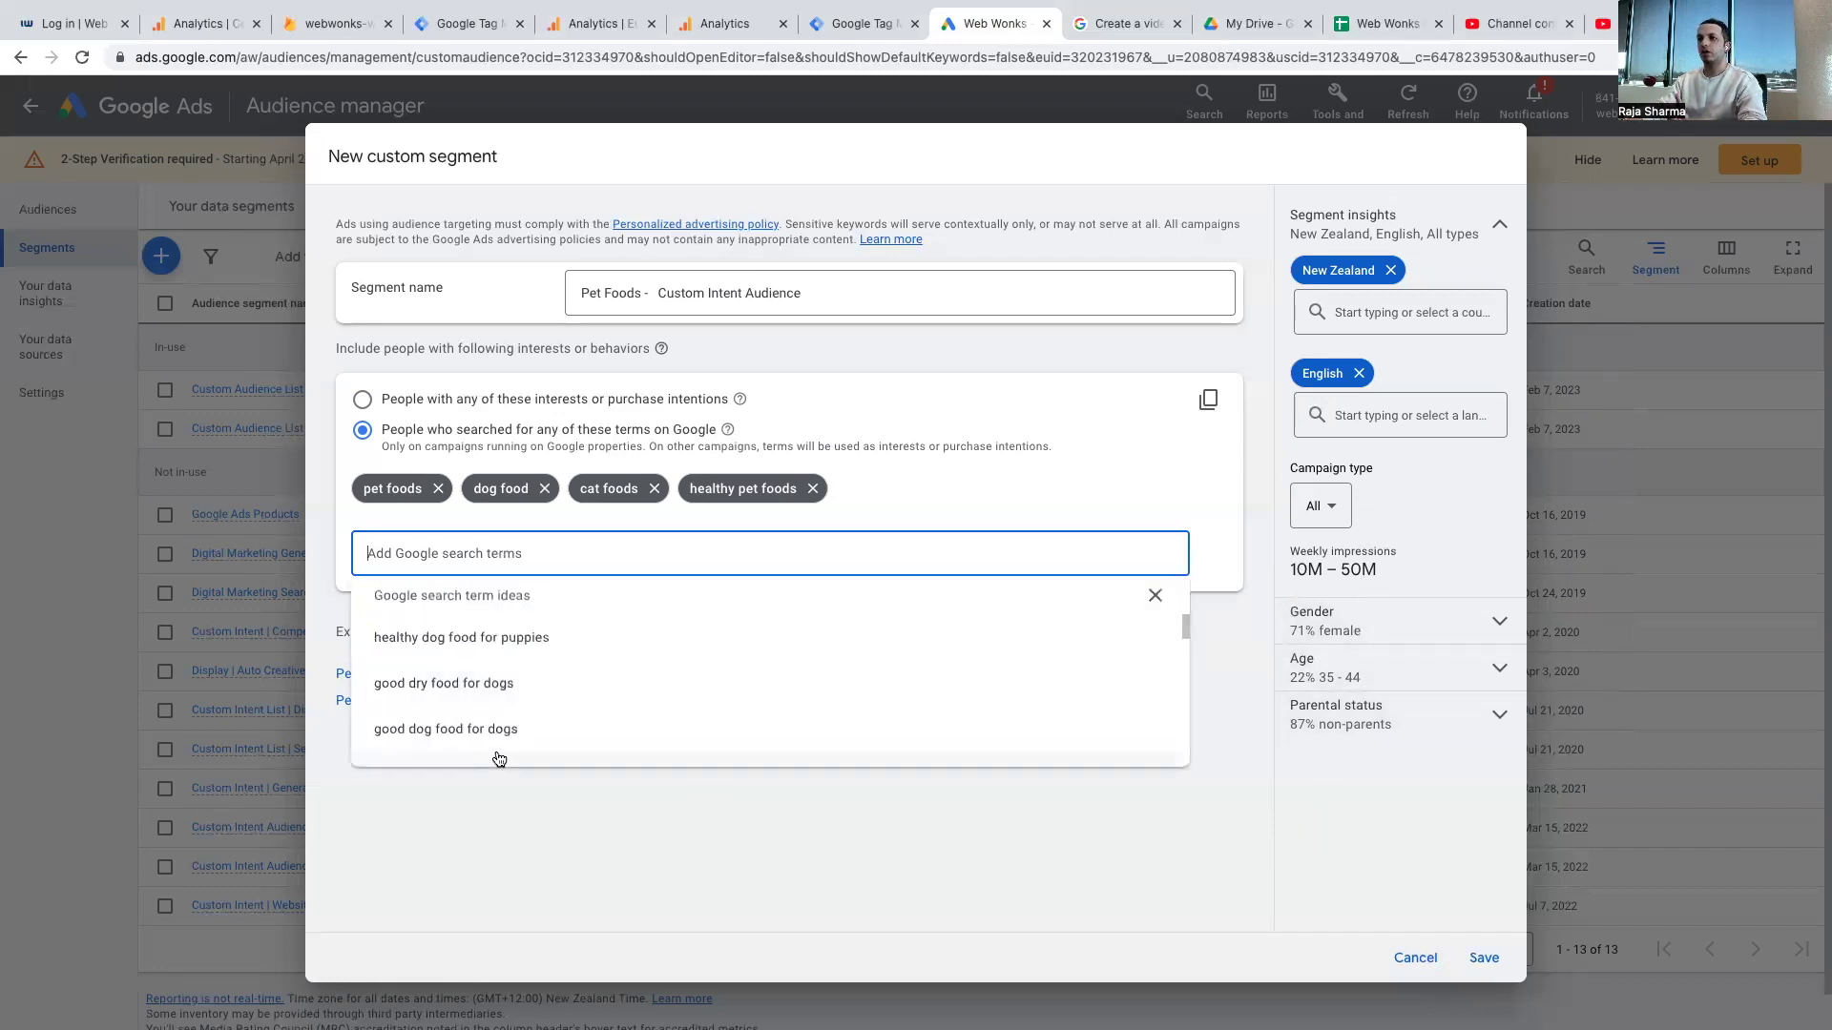
# - Add suggested terms good dry food for dogs, good dog food for dogs, healthy dog food for puppies
pyautogui.click(496, 697)
pyautogui.click(537, 691)
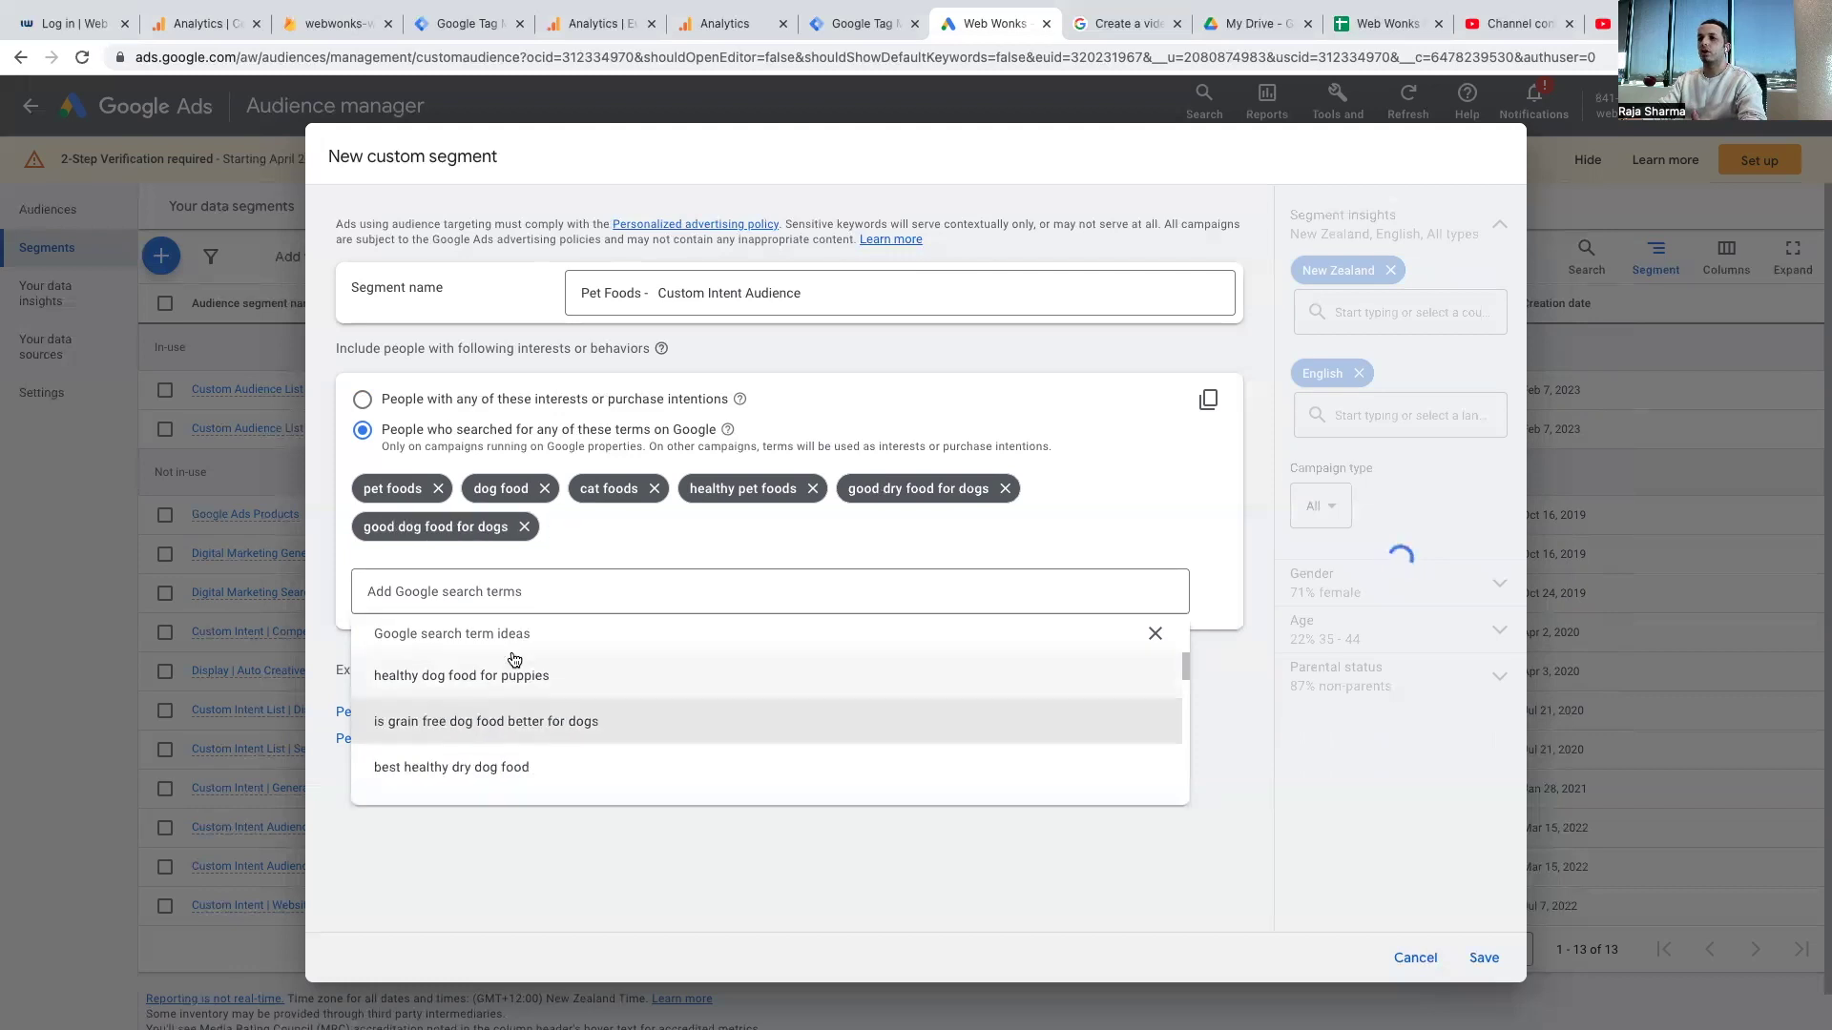
pyautogui.click(585, 674)
pyautogui.click(747, 846)
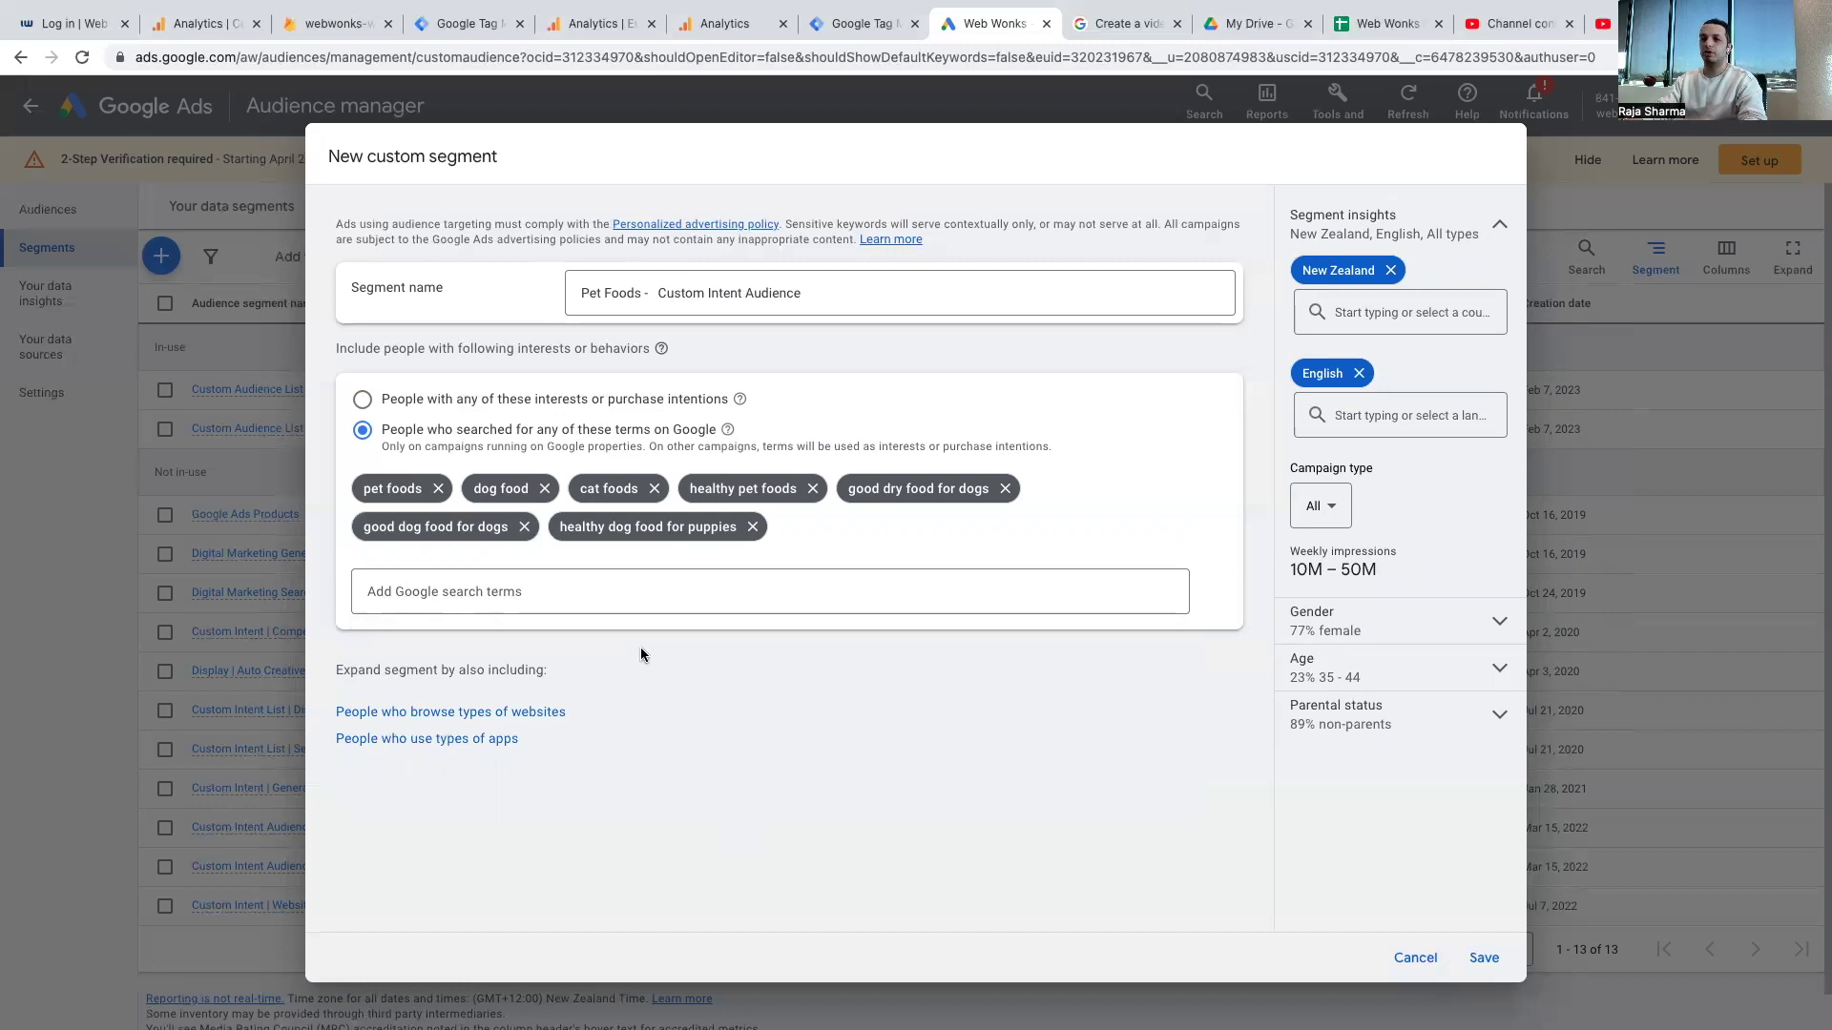
pyautogui.click(576, 603)
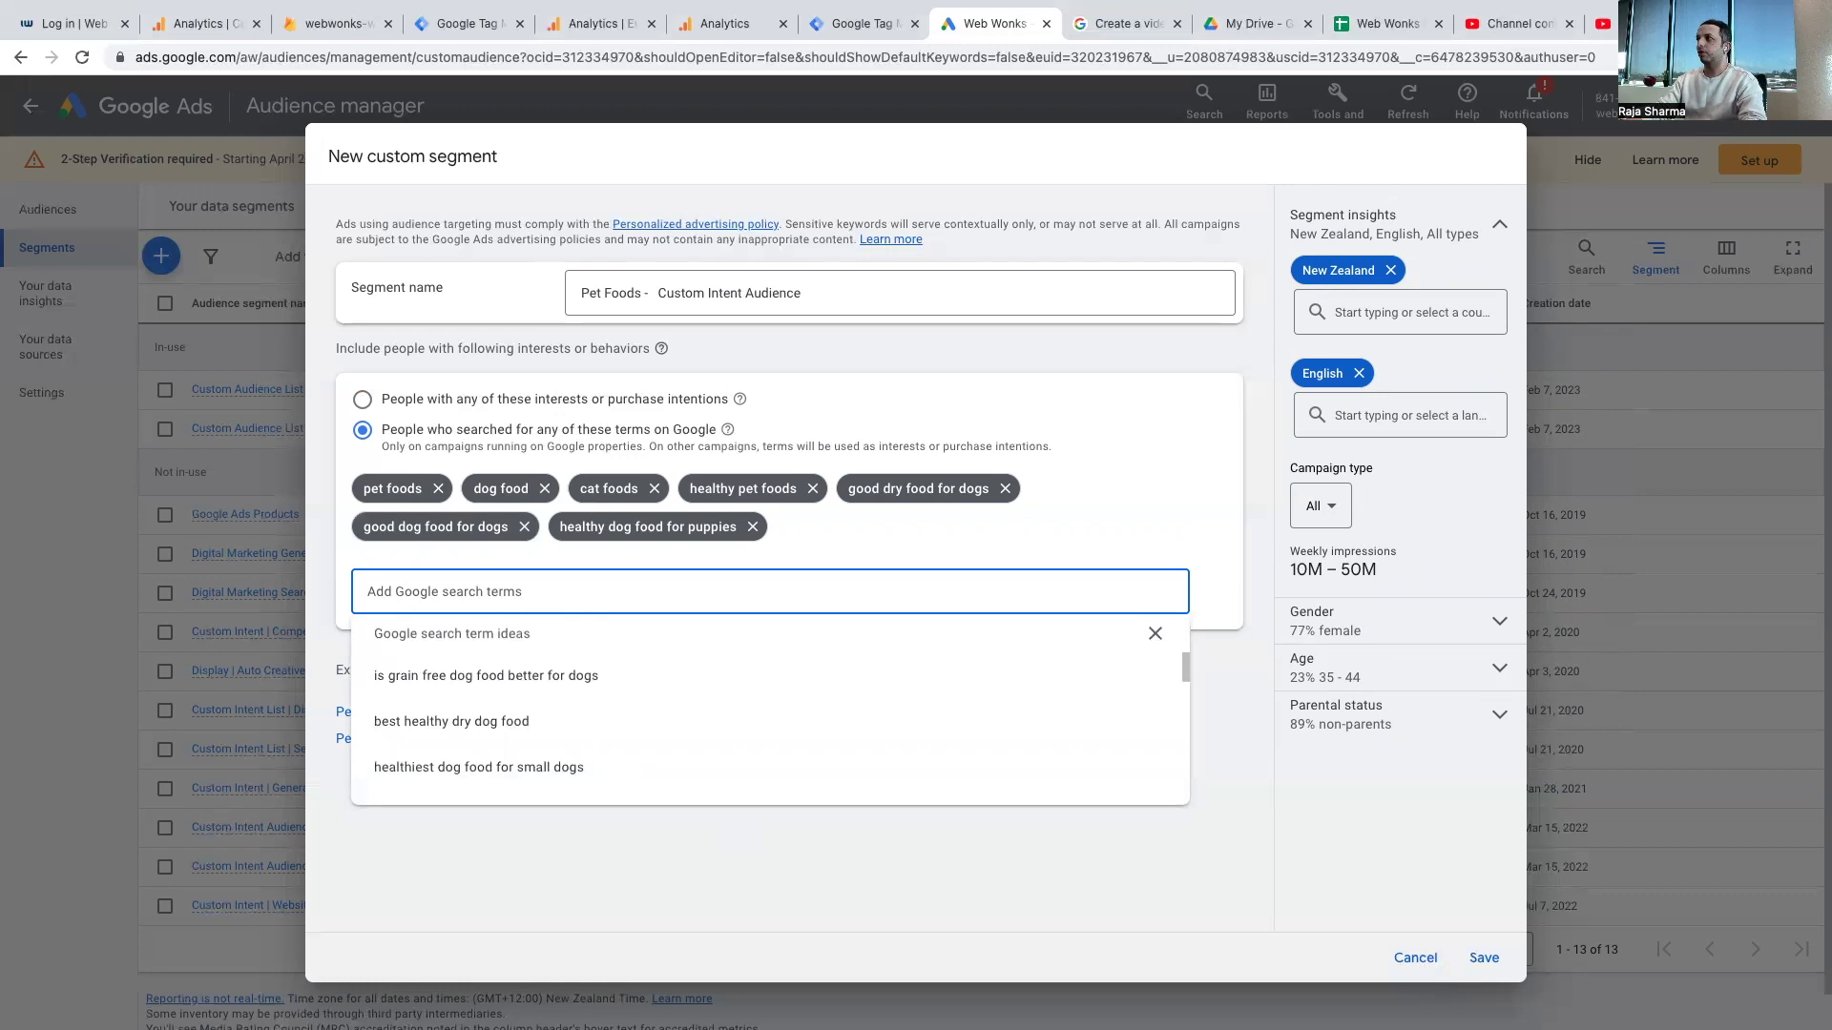
pyautogui.hotkey('ctrl', 't')
# - Search Google for 'pet foods' to check local results, then go back to the Google Ads tab
pyautogui.write('pe')
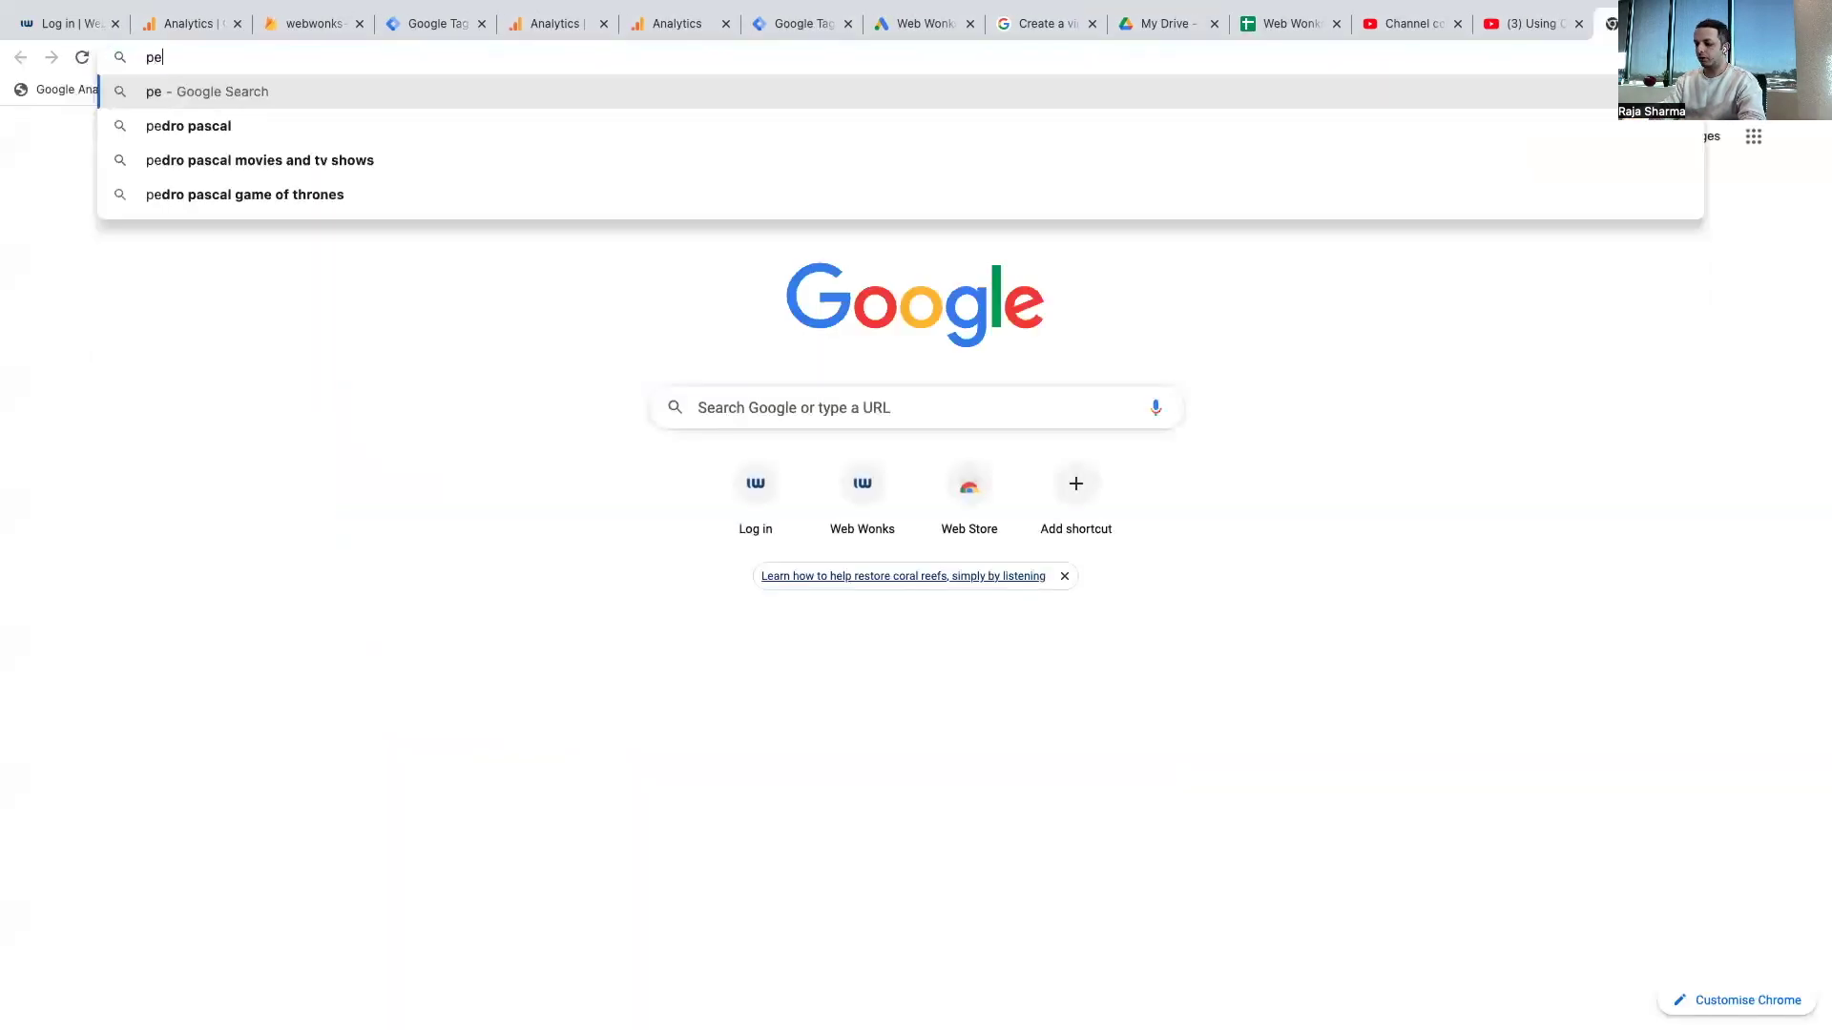
pyautogui.write('t foods')
pyautogui.press('Return')
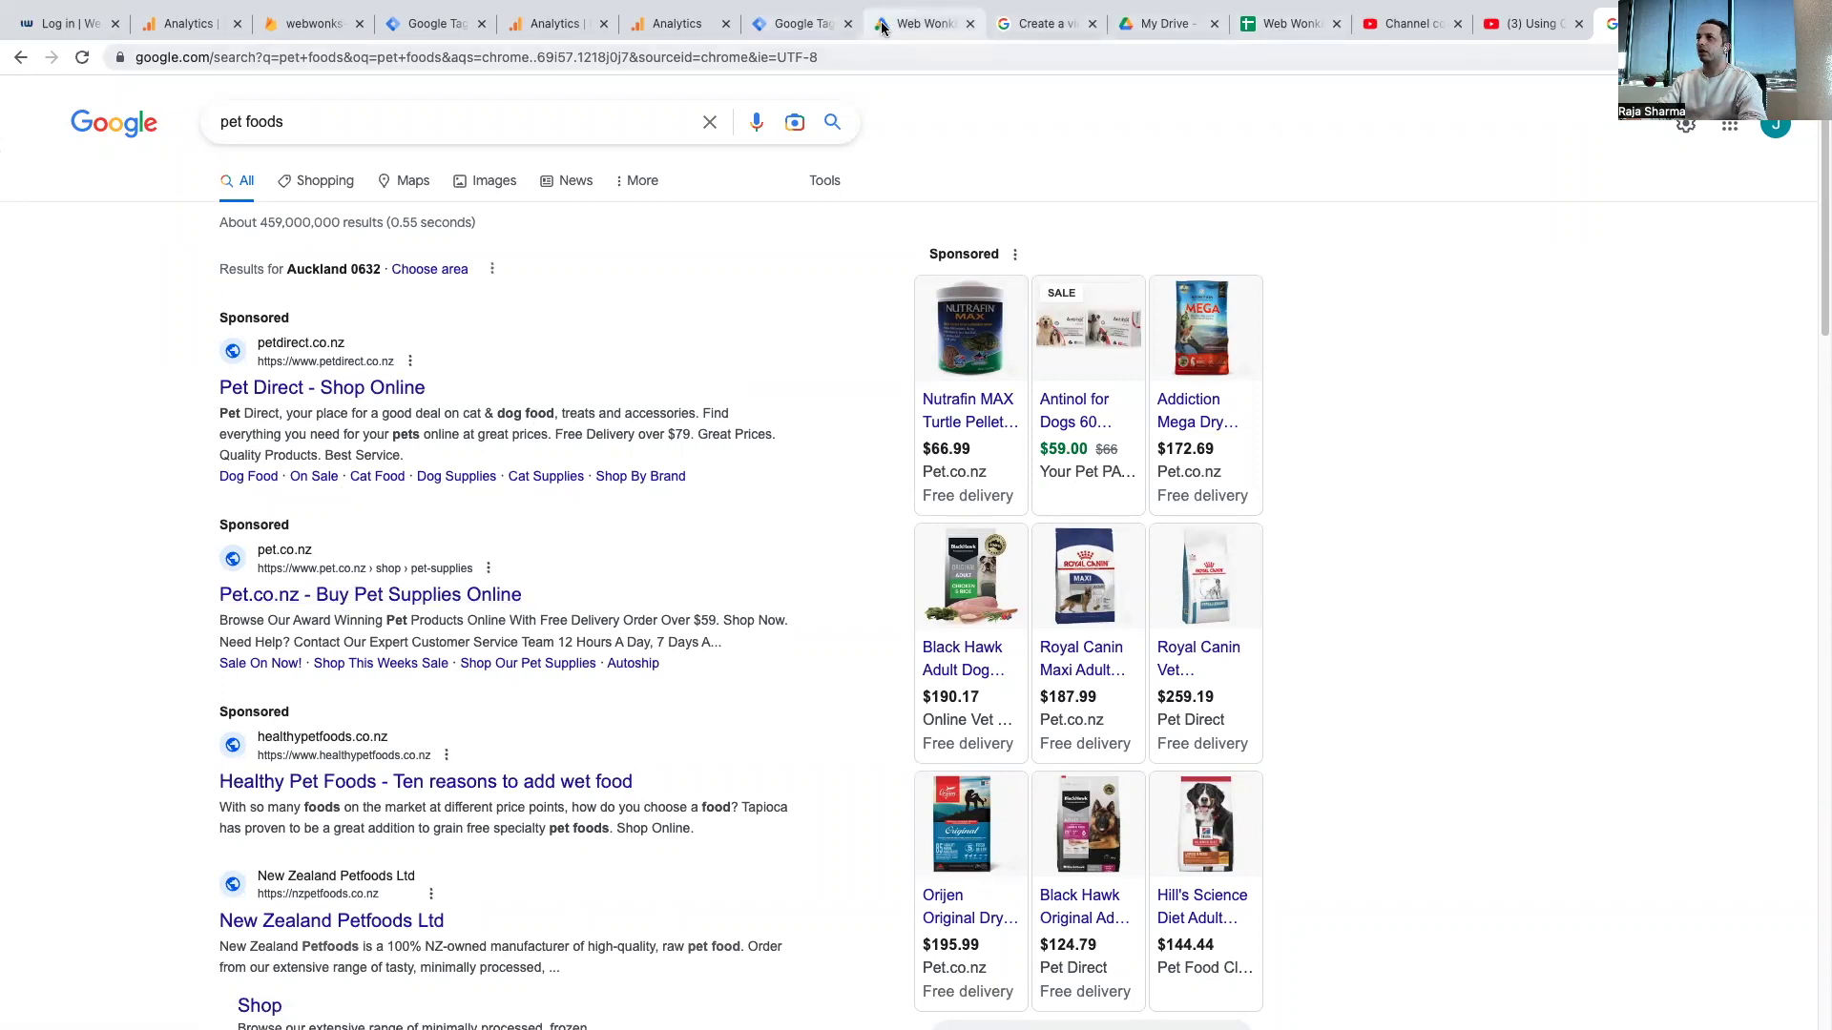
pyautogui.click(927, 23)
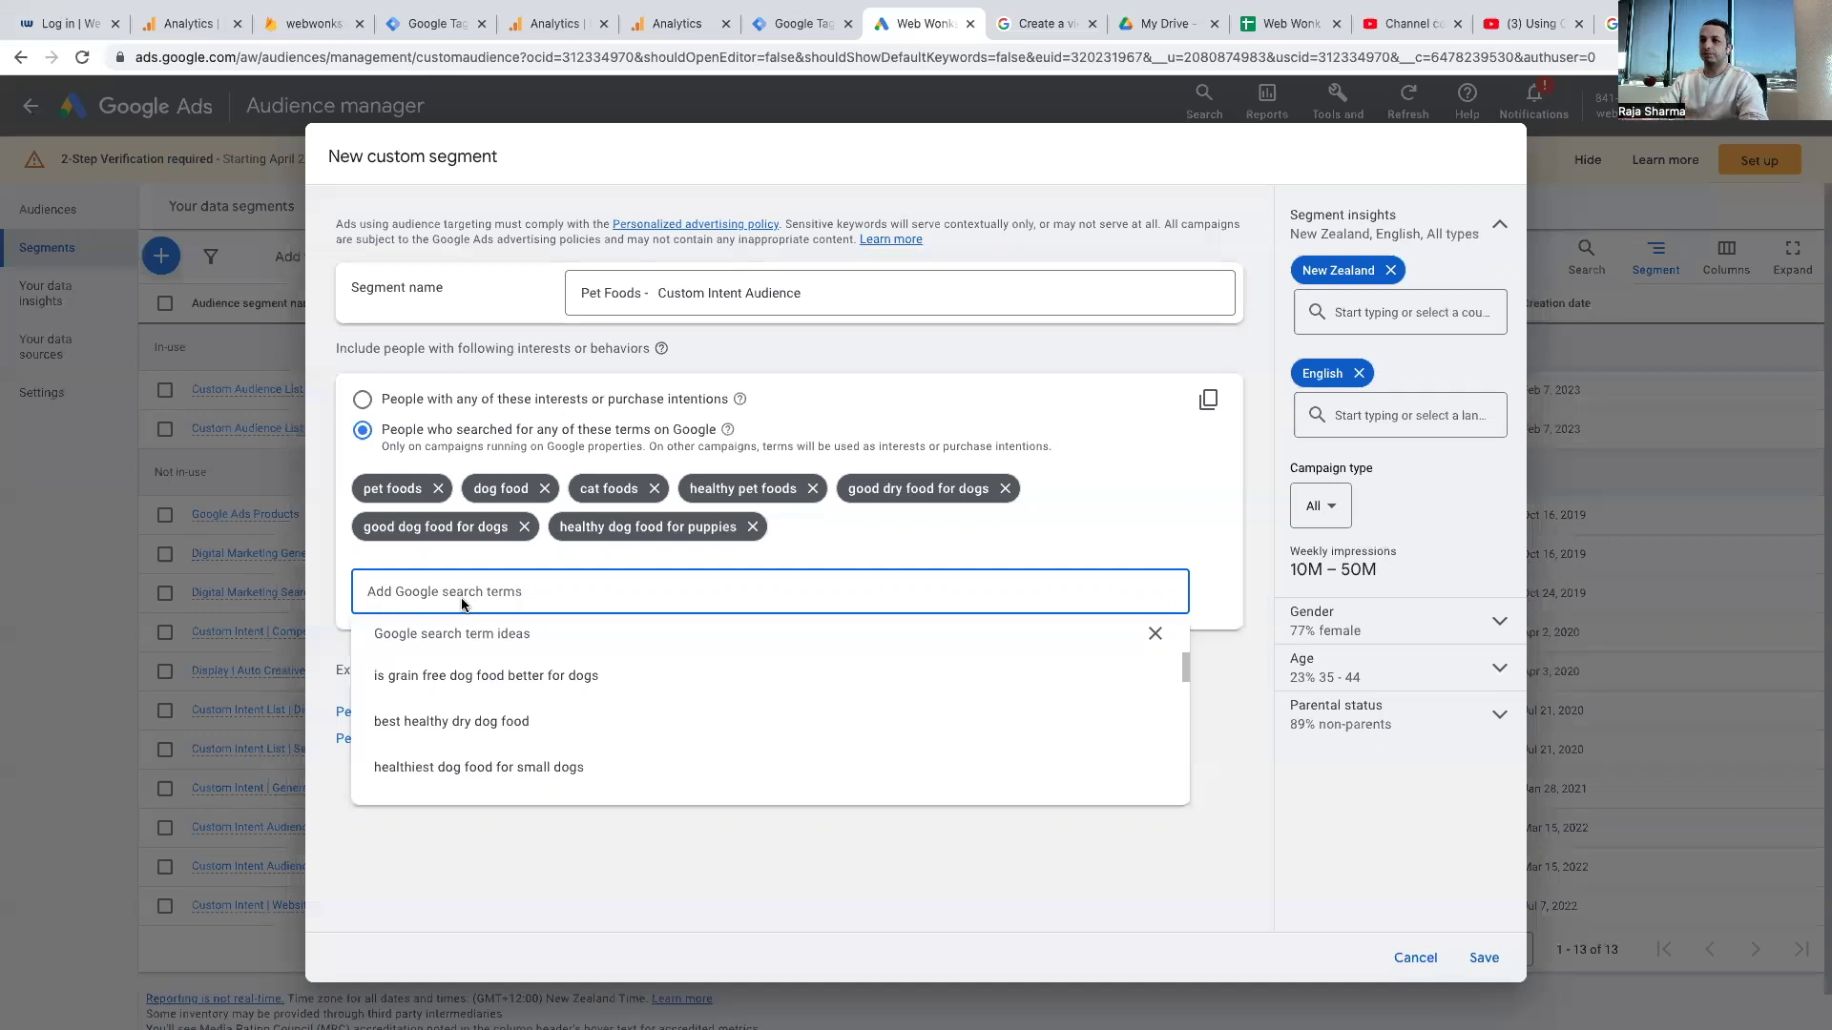
# - Add a 'People who browse types of websites' section to the custom segment
pyautogui.click(571, 855)
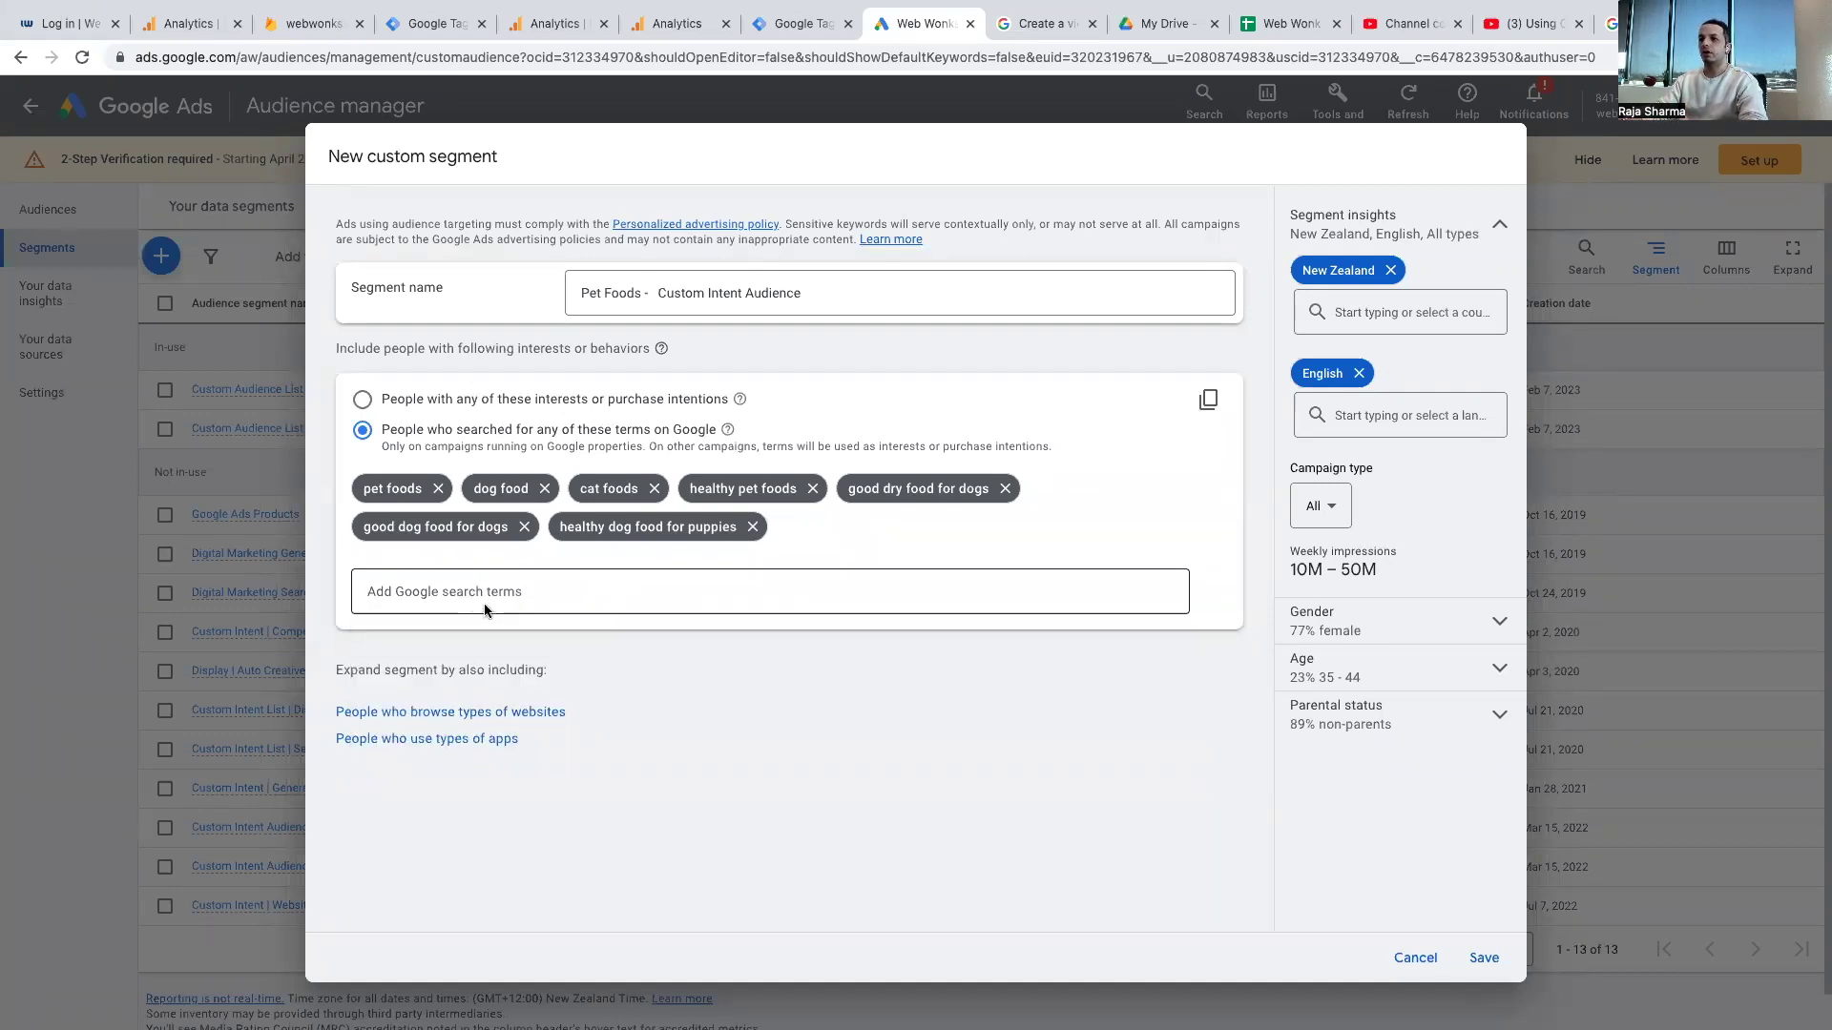
pyautogui.click(480, 714)
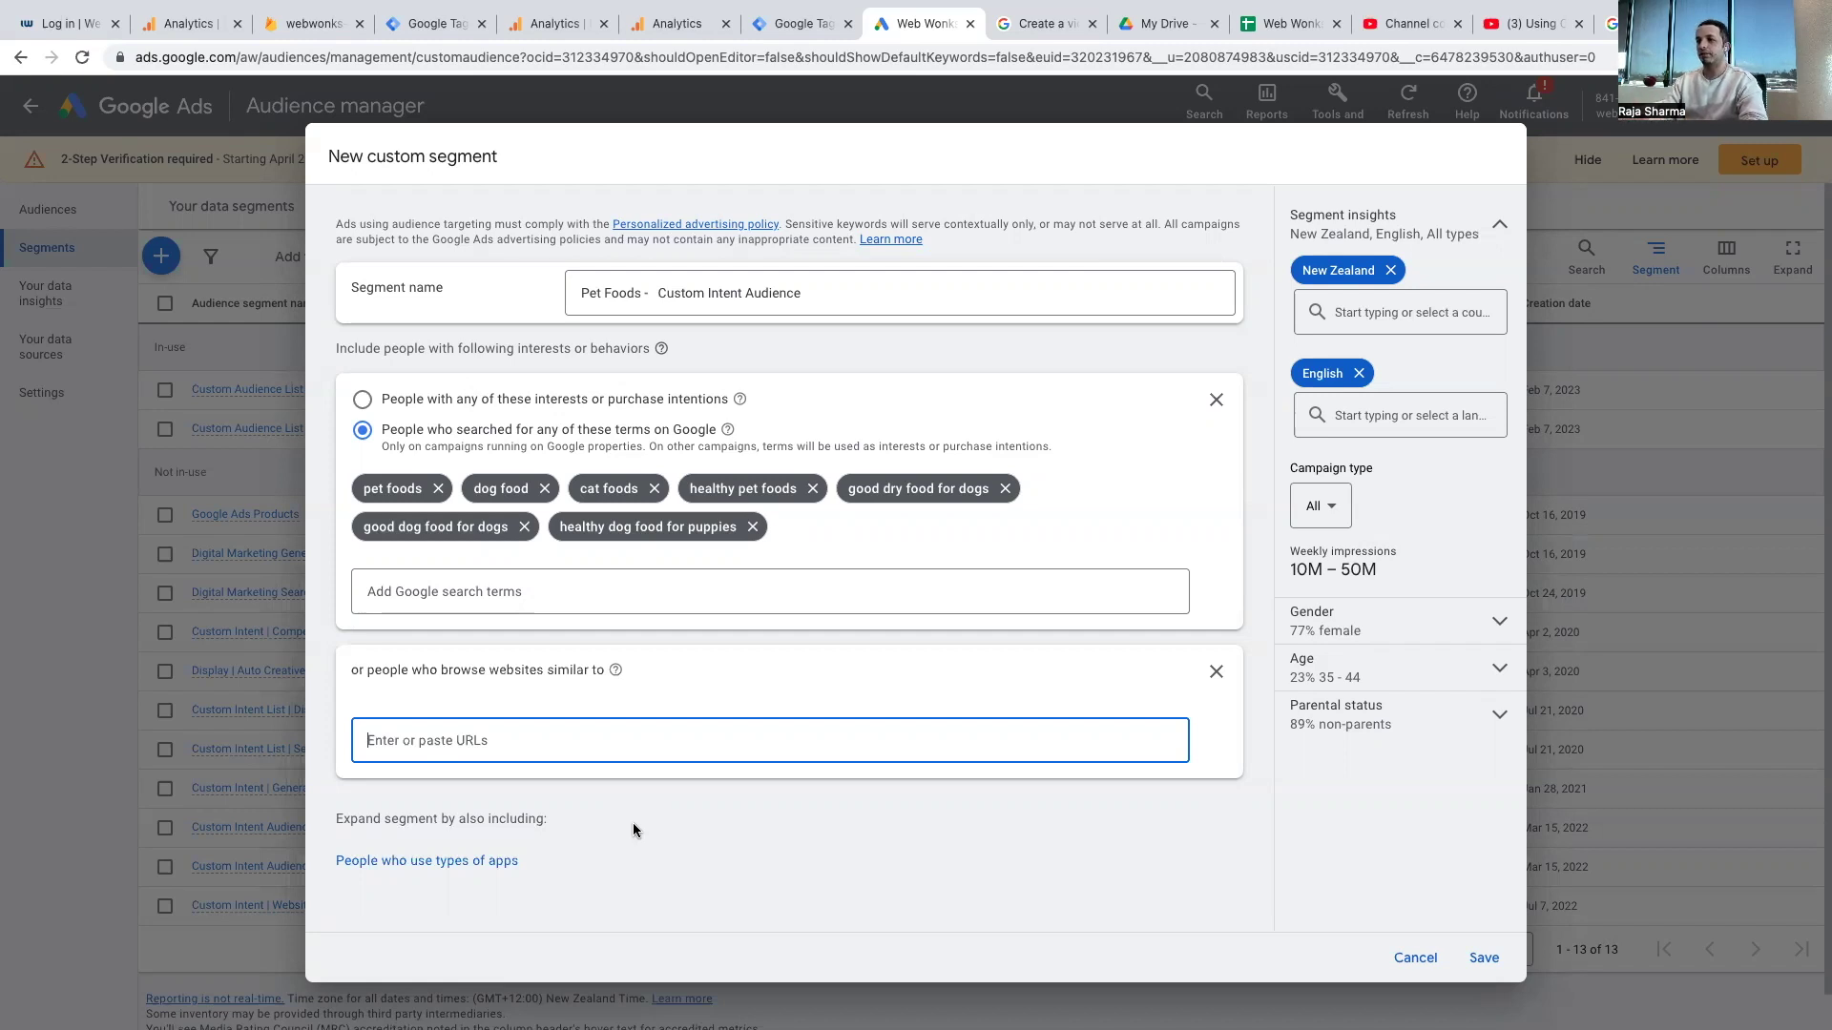
# - Add a 'People who use types of apps' section to the custom segment
pyautogui.click(462, 862)
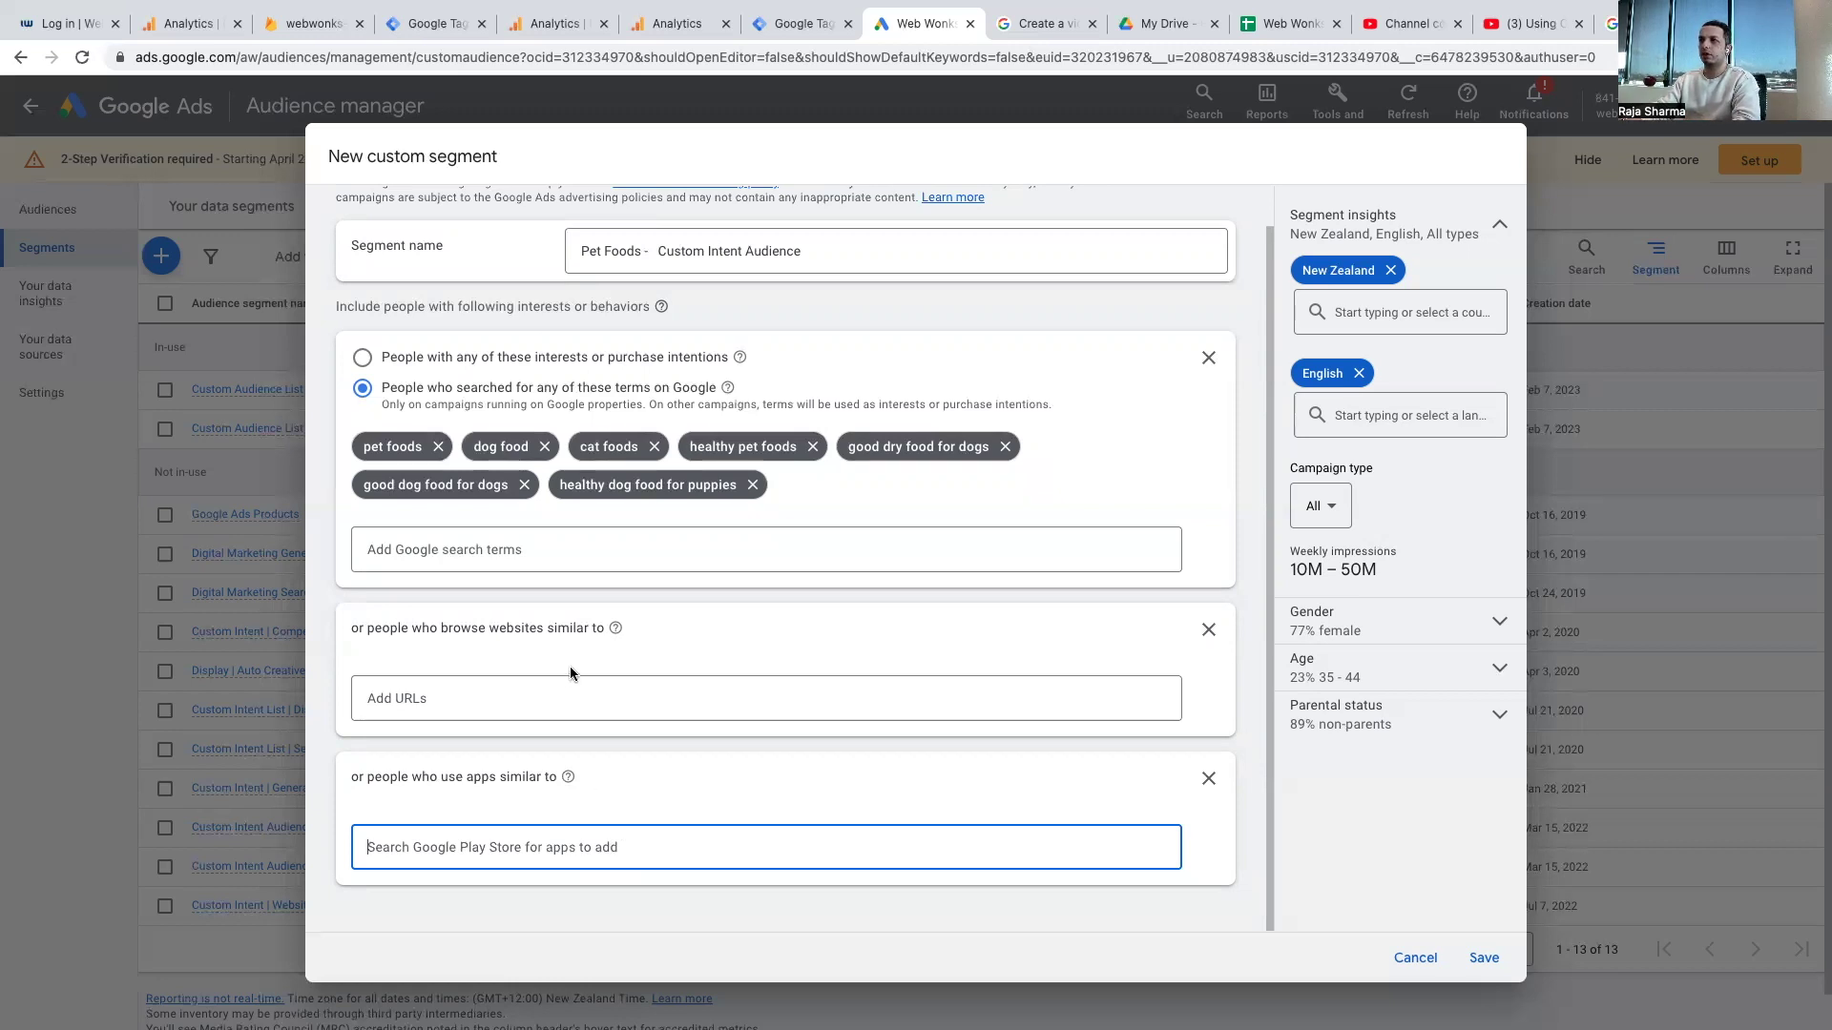
pyautogui.scroll(1, 723, 728)
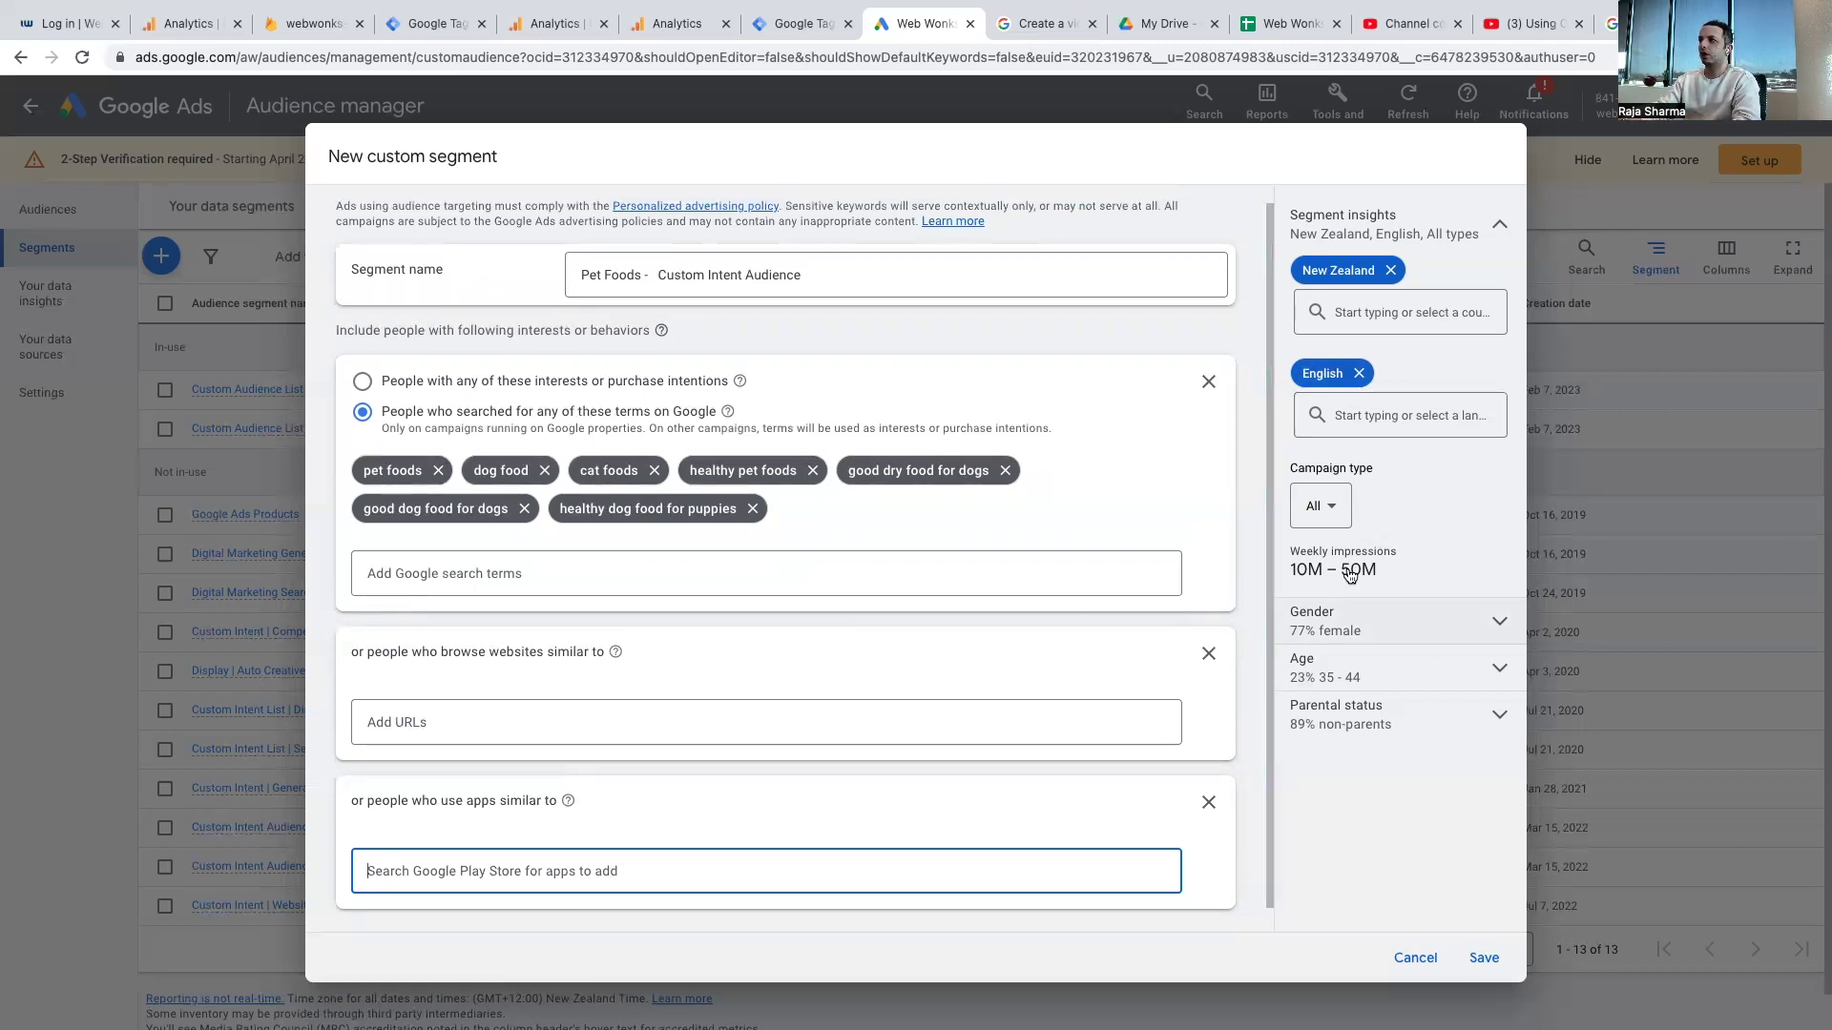